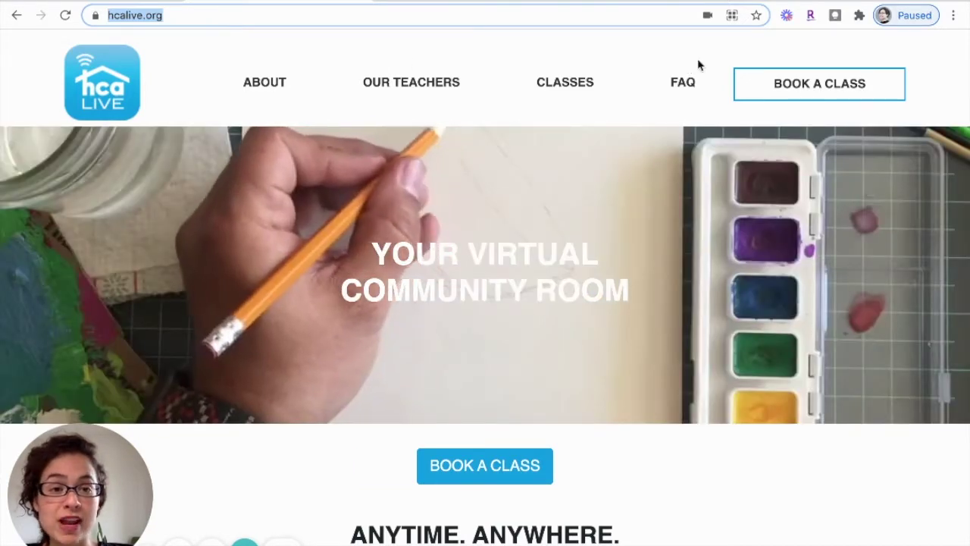
Open the new-student sign-up form from the class booking page.
{"action": "left_click", "coordinate": [813, 91]}
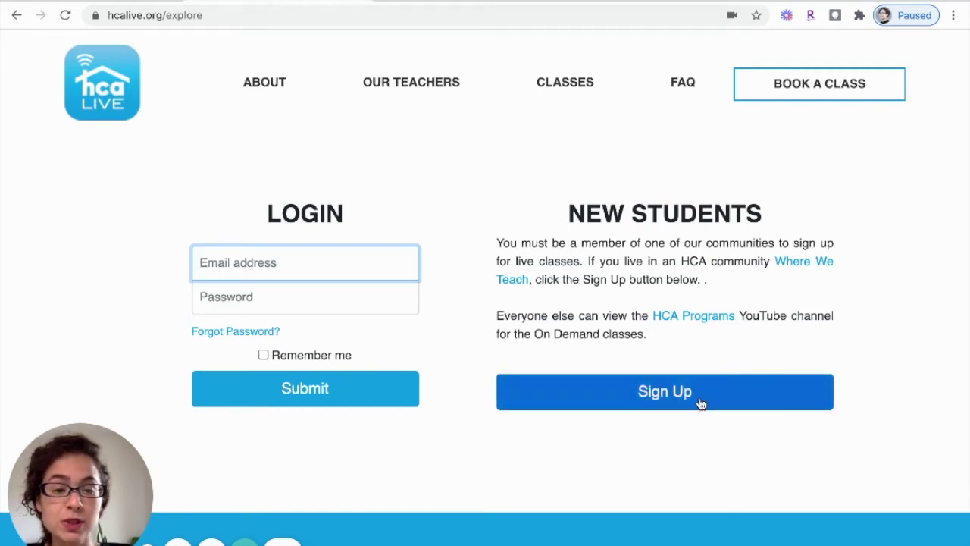
{"action": "left_click", "coordinate": [726, 396]}
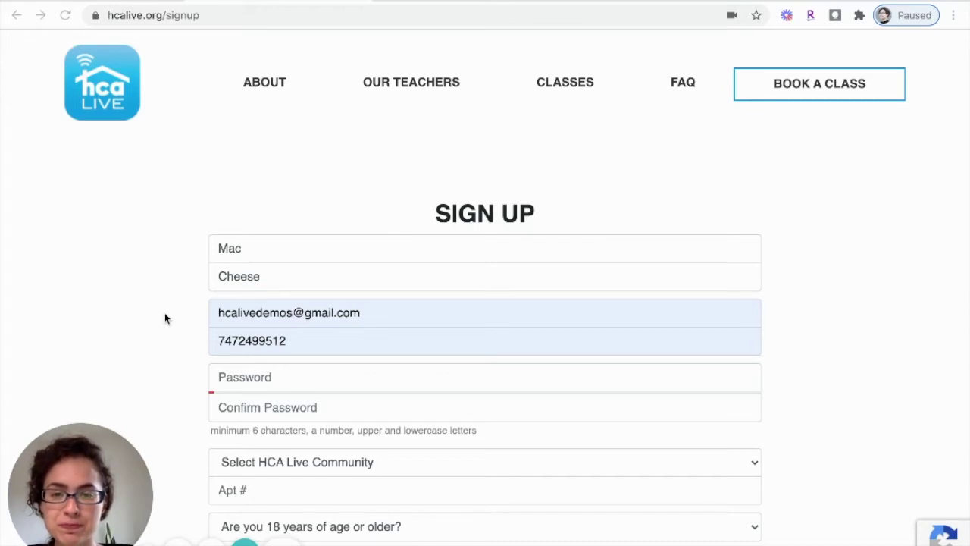
Enter the account password in the sign-up form and repeat it in the password confirmation field.
{"action": "scroll", "coordinate": [165, 319], "scroll_direction": "down", "scroll_amount": 3}
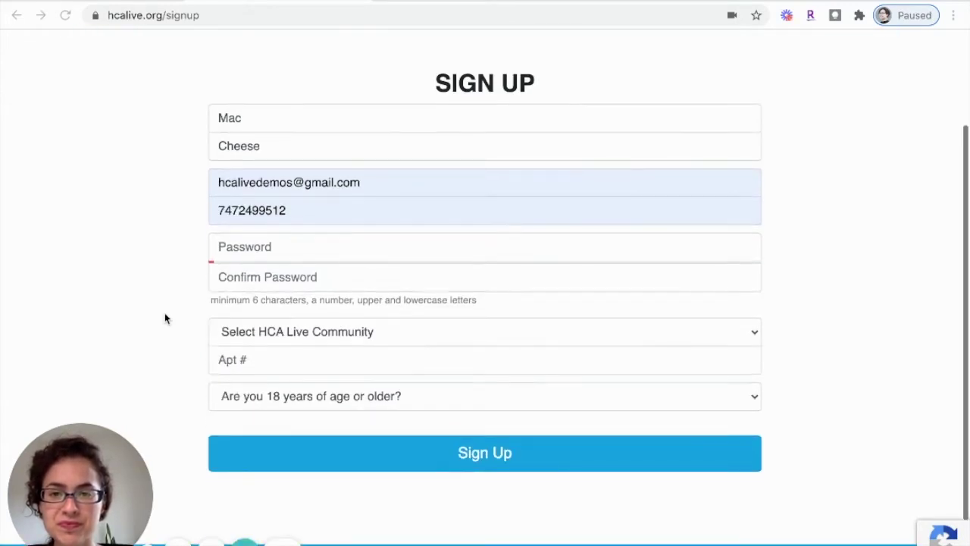
{"action": "scroll", "coordinate": [165, 319], "scroll_direction": "down", "scroll_amount": 2}
{"action": "scroll", "coordinate": [165, 318], "scroll_direction": "down", "scroll_amount": 1}
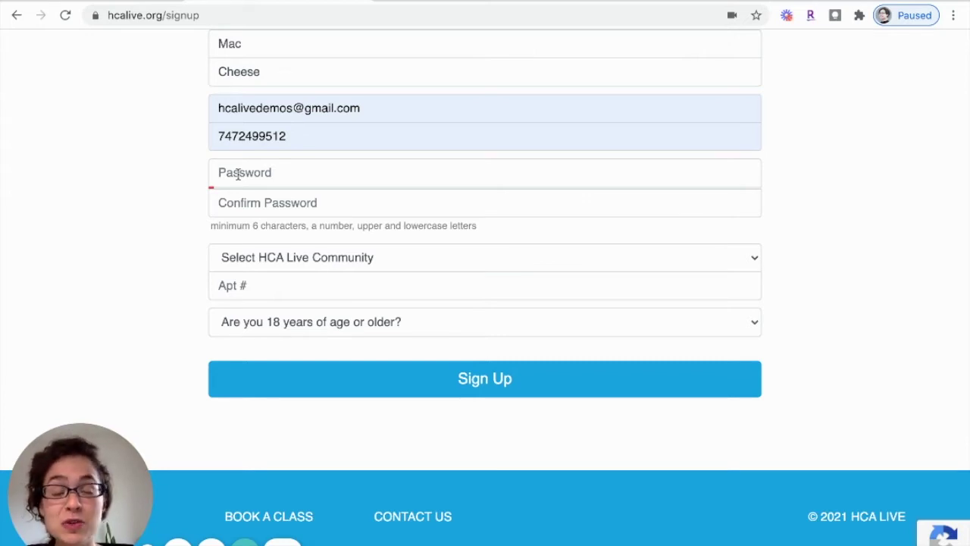
{"action": "left_click", "coordinate": [237, 174]}
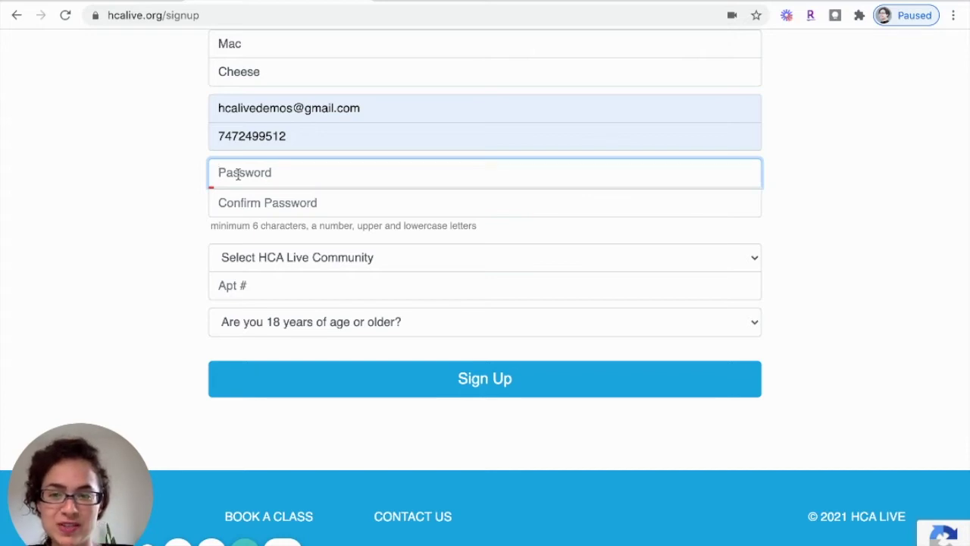
{"action": "type", "text": "•••••"}
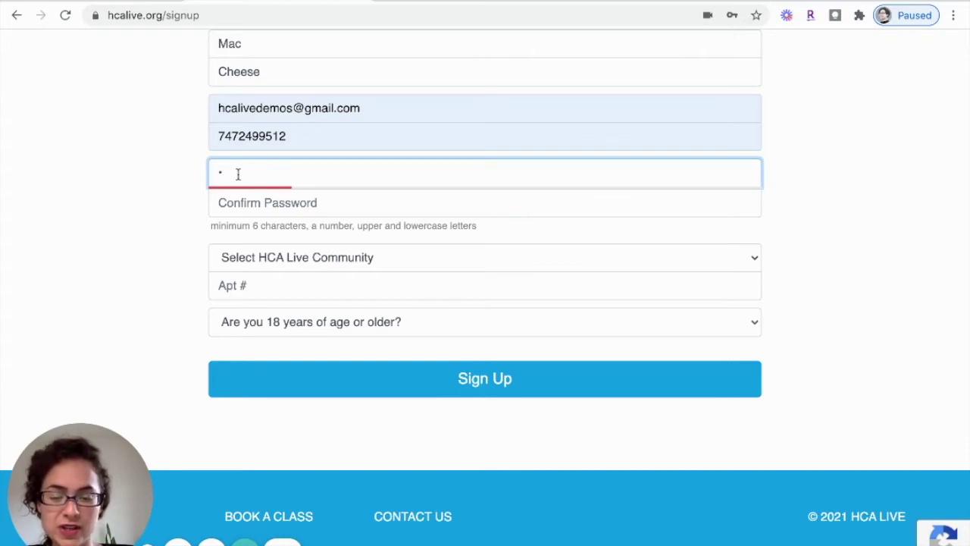
{"action": "type", "text": "••••"}
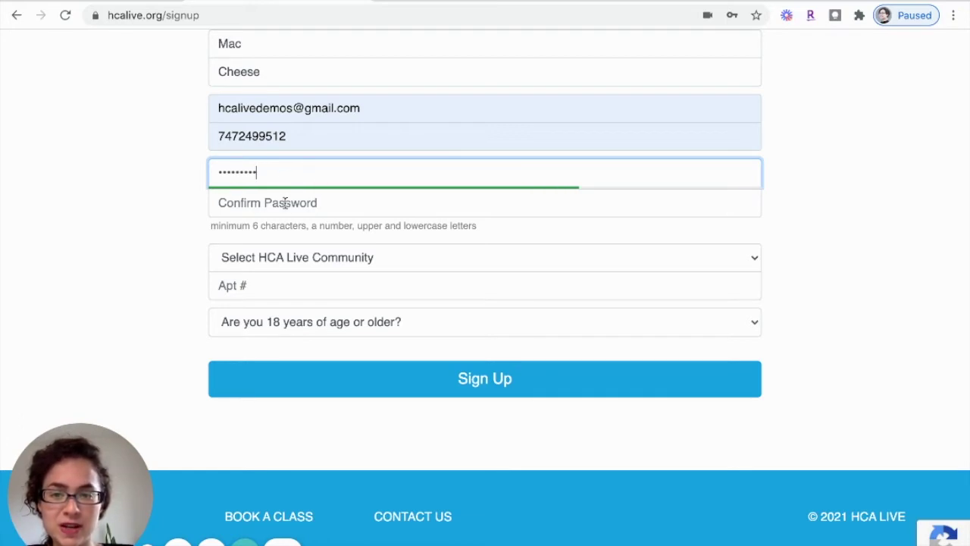
{"action": "left_click", "coordinate": [285, 202]}
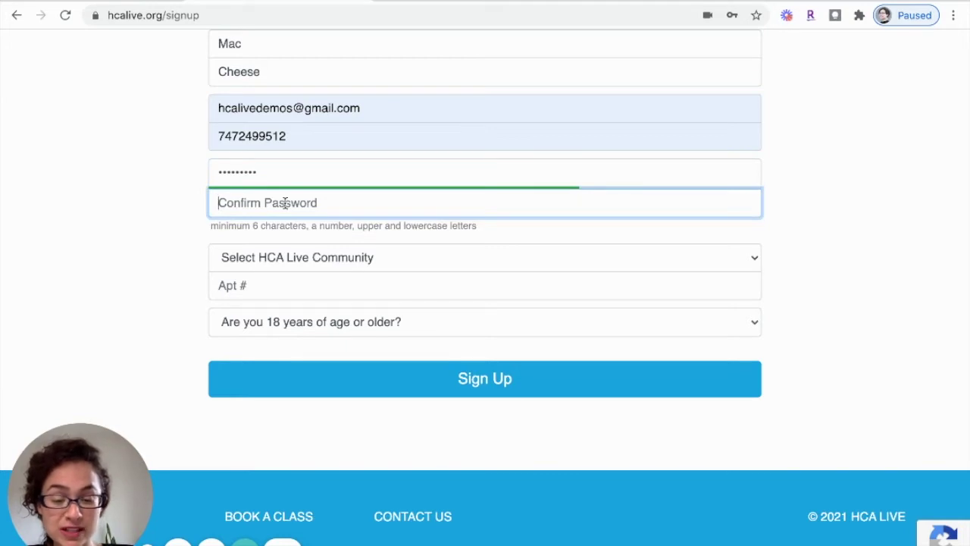
{"action": "type", "text": "•••••••"}
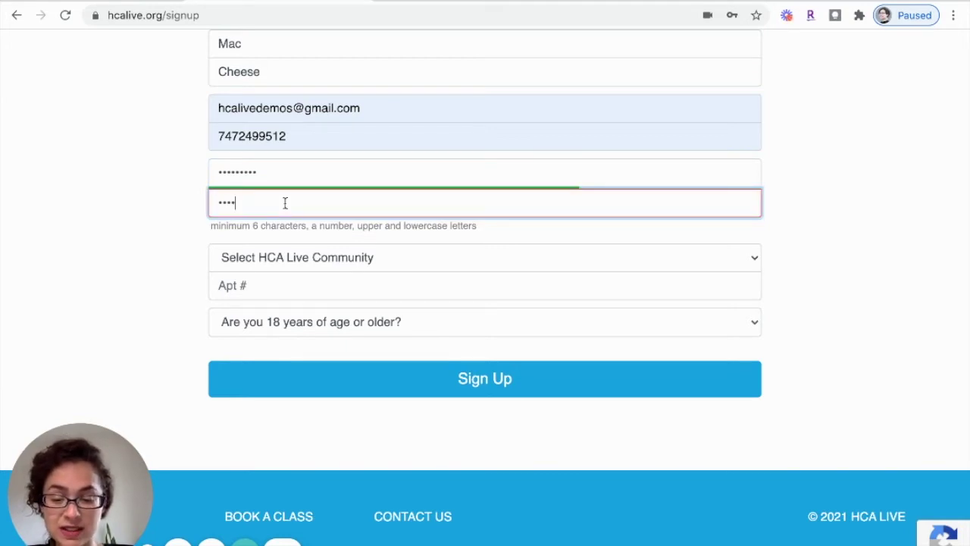
{"action": "type", "text": "••"}
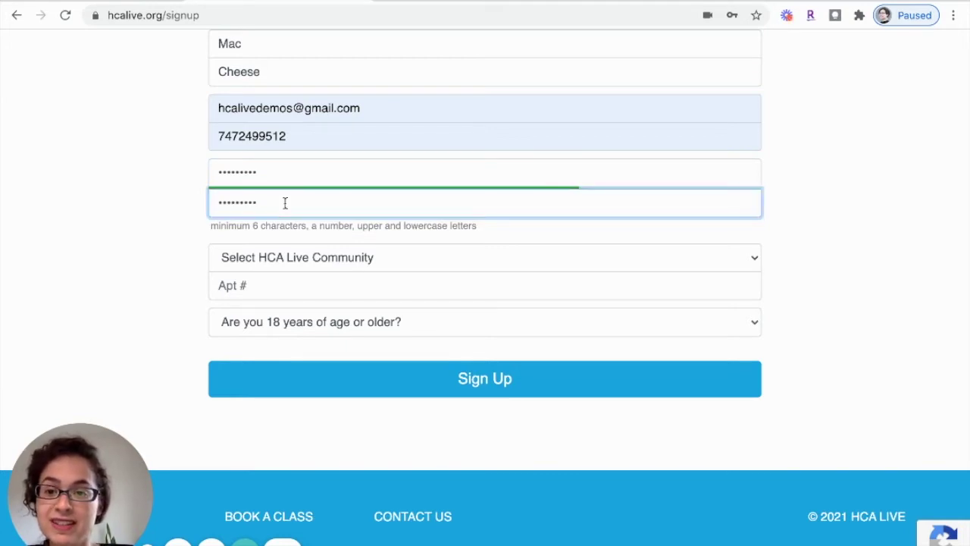
{"action": "left_click", "coordinate": [127, 201]}
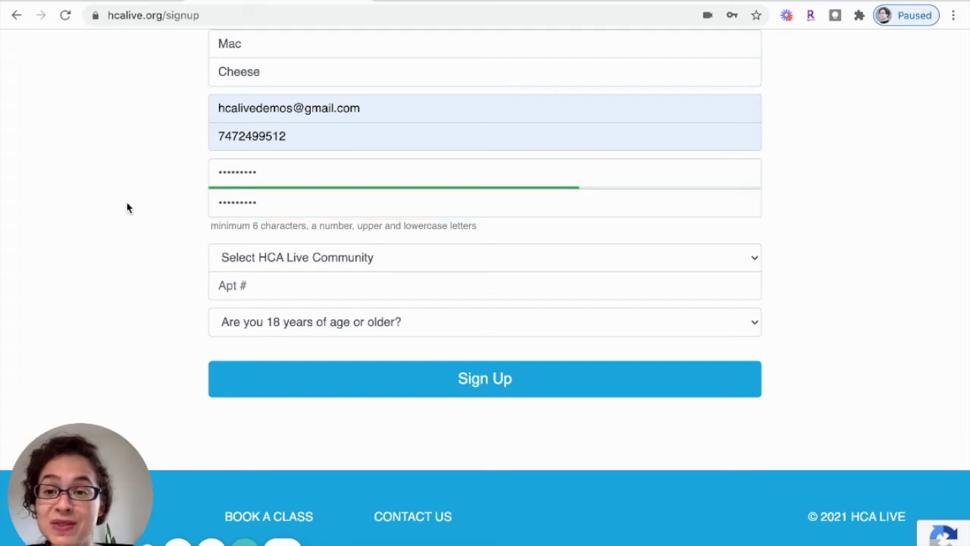
Select Canby Woods as the HCA Live community and enter the apartment number.
{"action": "left_click", "coordinate": [753, 264]}
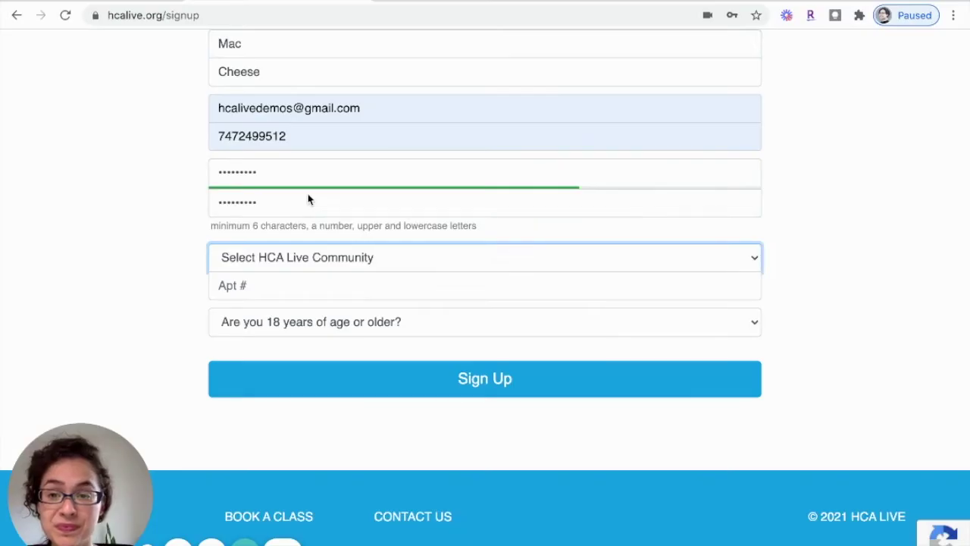
{"action": "left_click", "coordinate": [308, 195]}
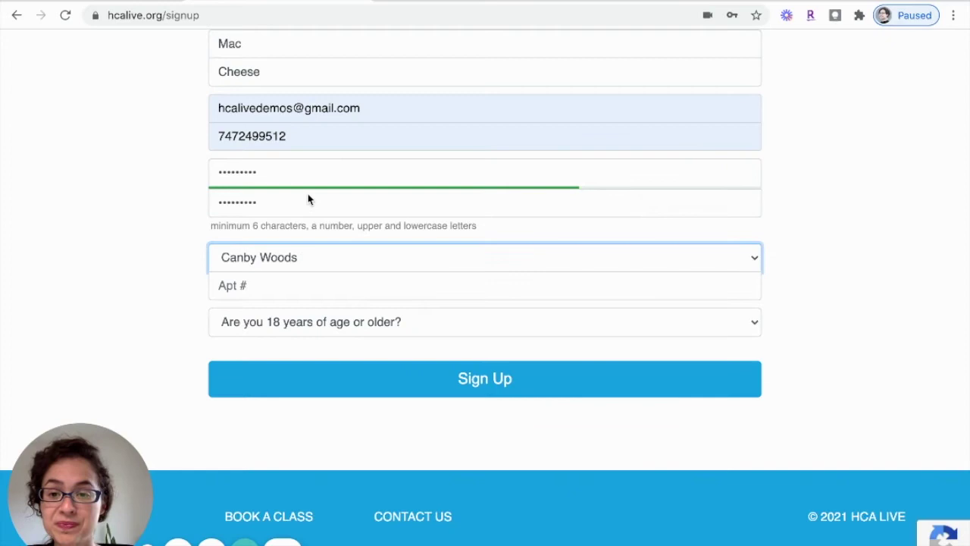
{"action": "left_click", "coordinate": [273, 287]}
{"action": "type", "text": "000"}
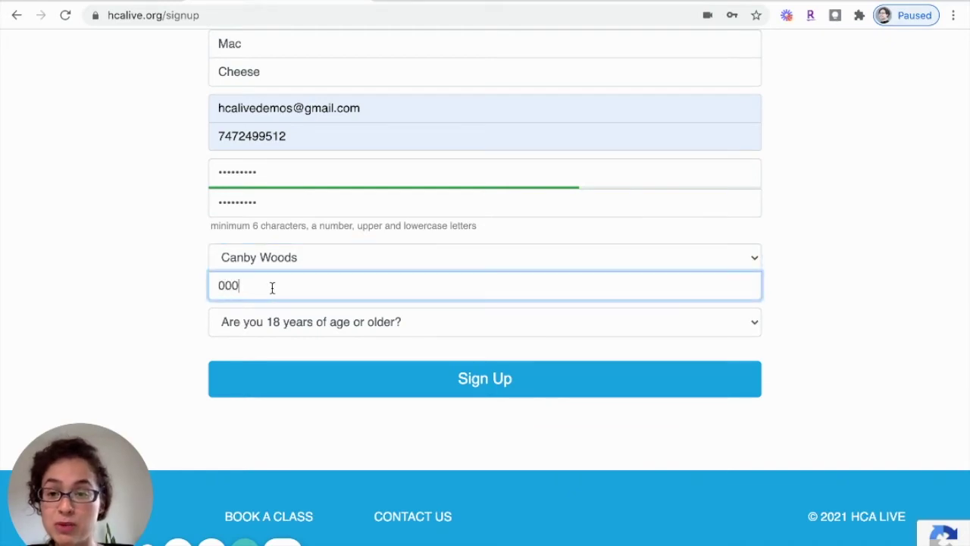
{"action": "left_click", "coordinate": [803, 347]}
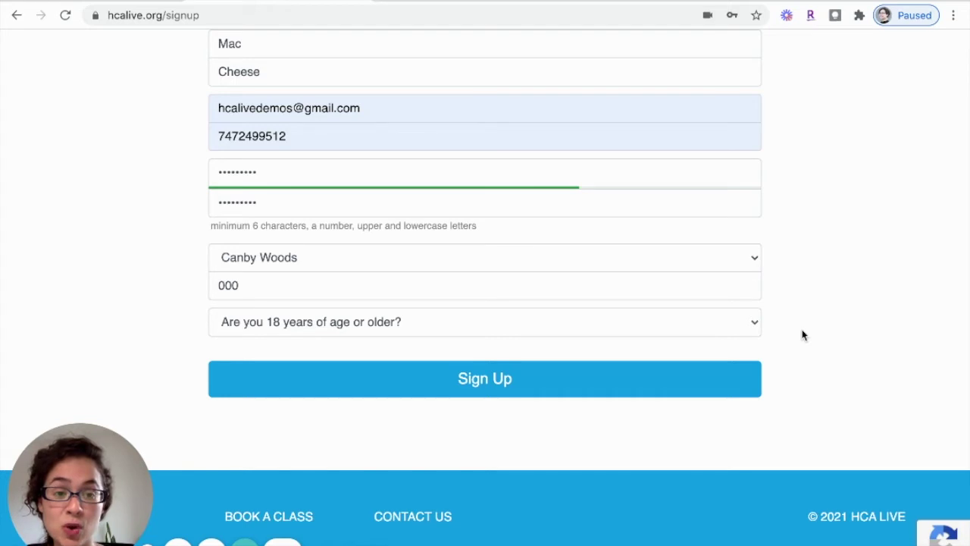
Answer No to the question about being 18 years of age or older.
{"action": "left_click", "coordinate": [756, 324]}
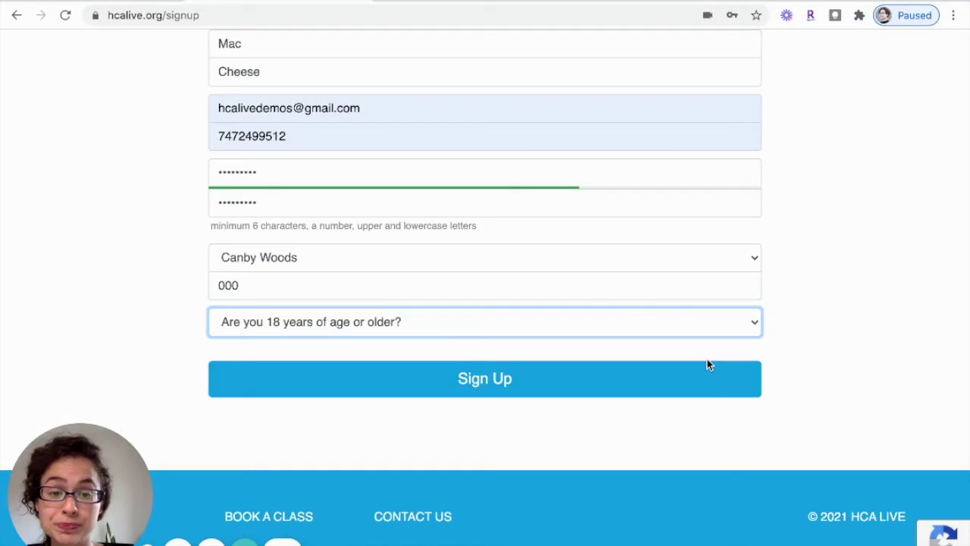
{"action": "left_click", "coordinate": [707, 358]}
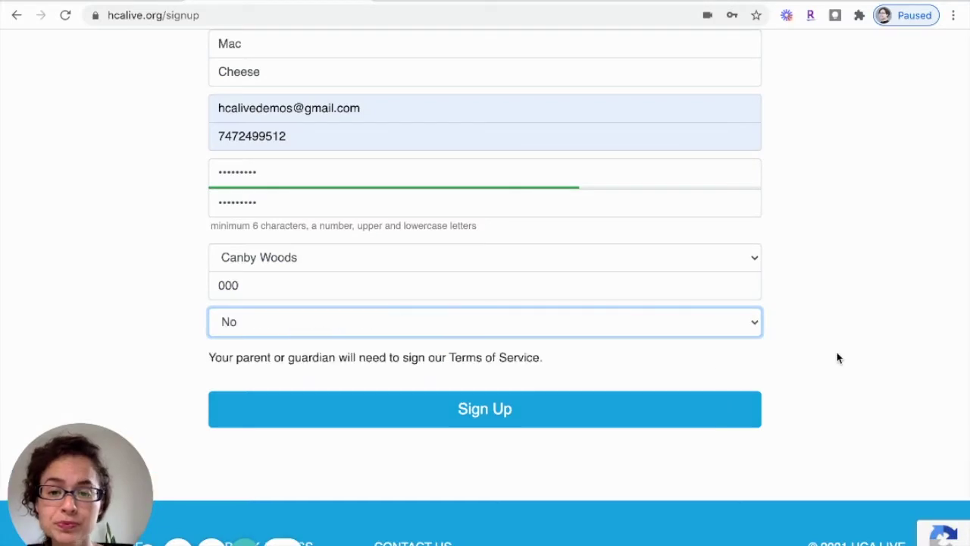
{"action": "left_click", "coordinate": [890, 358]}
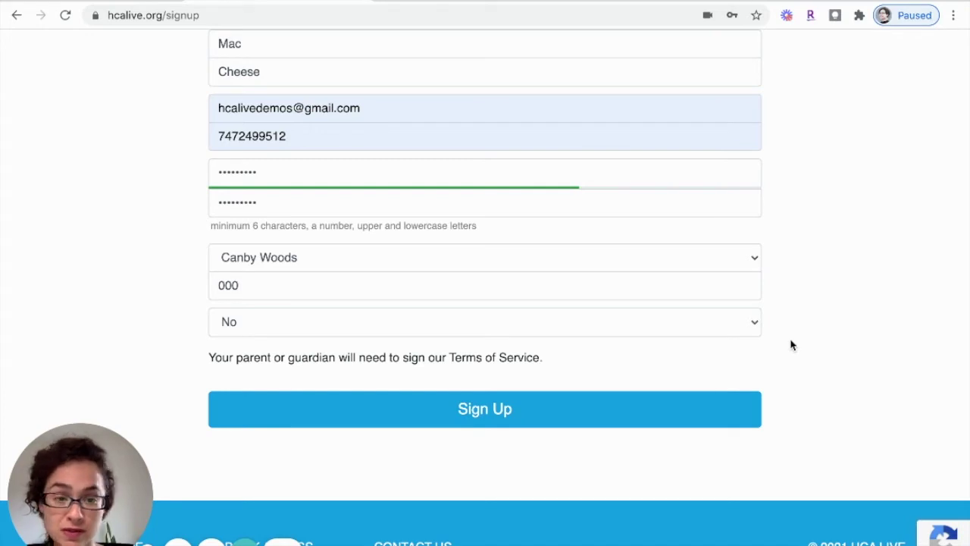
Change the answer about being 18 years of age or older to Yes.
{"action": "left_click", "coordinate": [754, 324]}
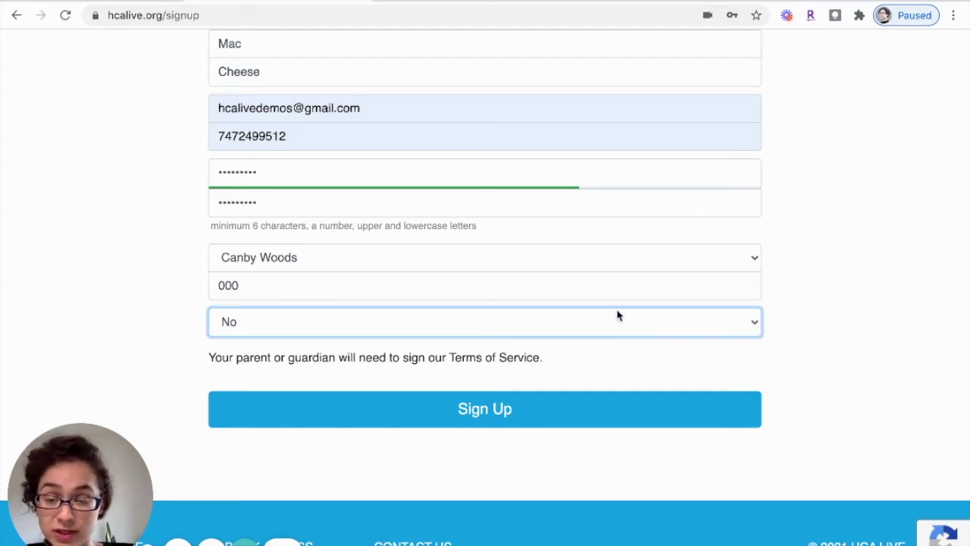
{"action": "key", "text": "y"}
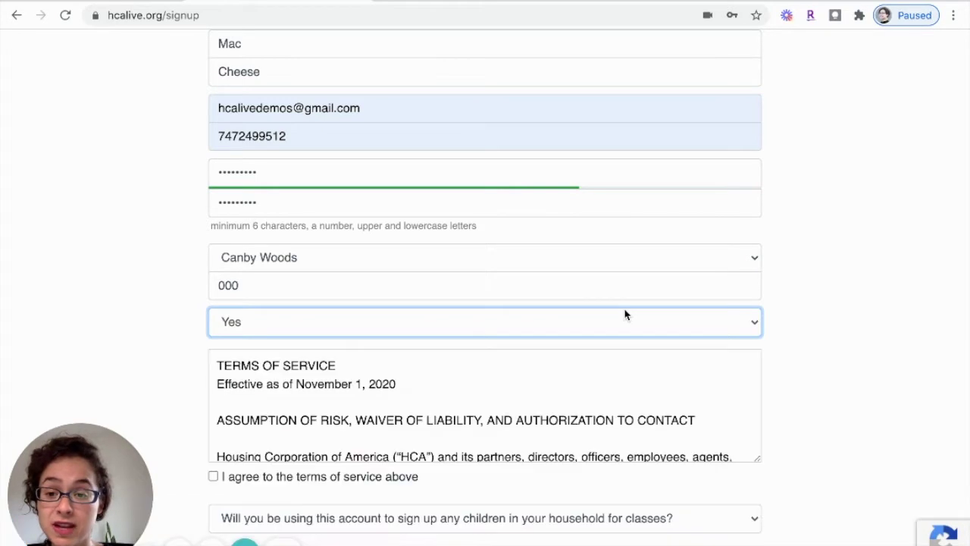
{"action": "left_click", "coordinate": [856, 416]}
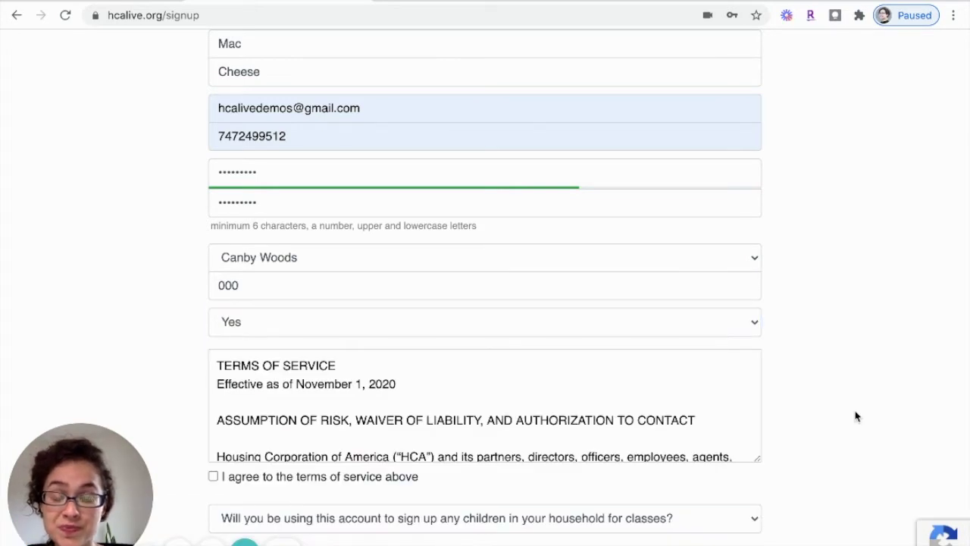
Look through the terms of service in the sign-up form and agree to them.
{"action": "scroll", "coordinate": [856, 416], "scroll_direction": "down", "scroll_amount": 3}
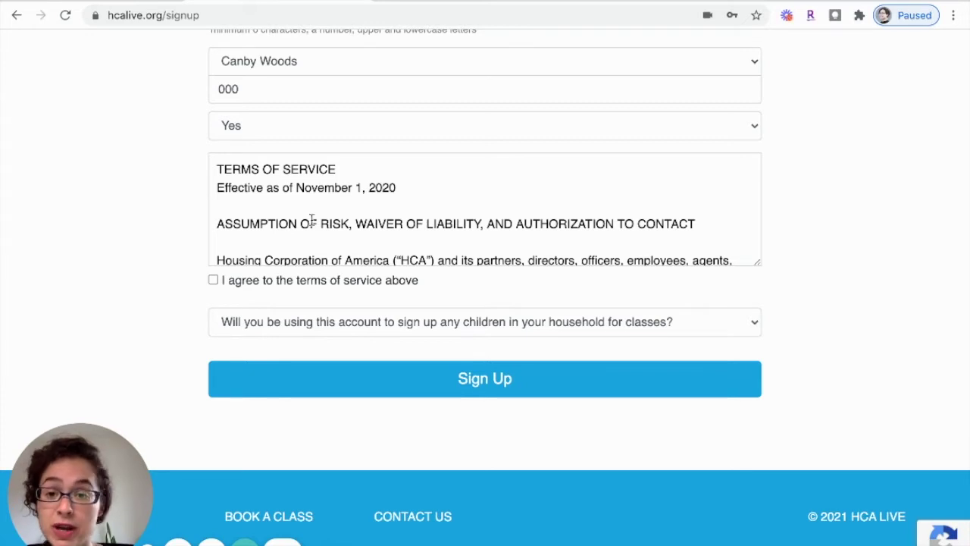
{"action": "scroll", "coordinate": [312, 220], "scroll_direction": "down", "scroll_amount": 5}
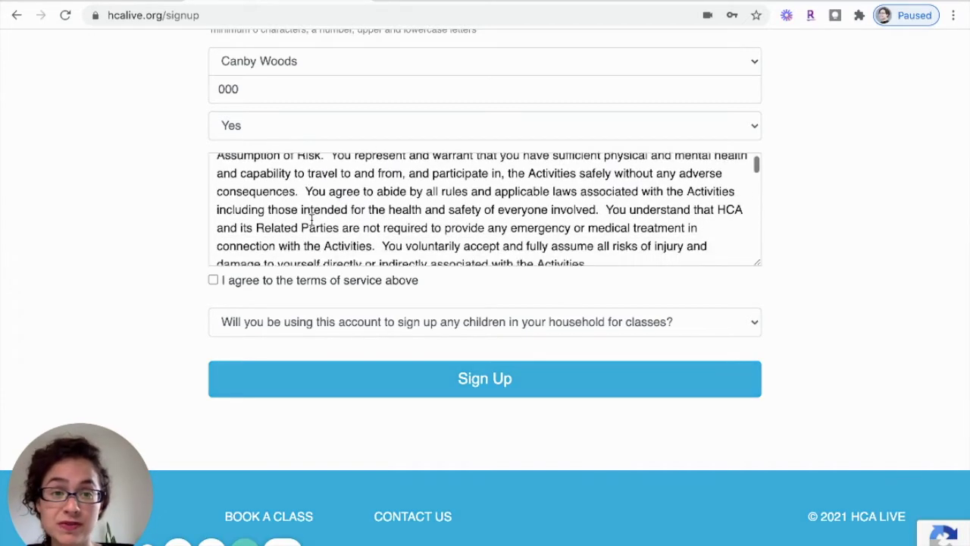
{"action": "scroll", "coordinate": [312, 220], "scroll_direction": "down", "scroll_amount": 2}
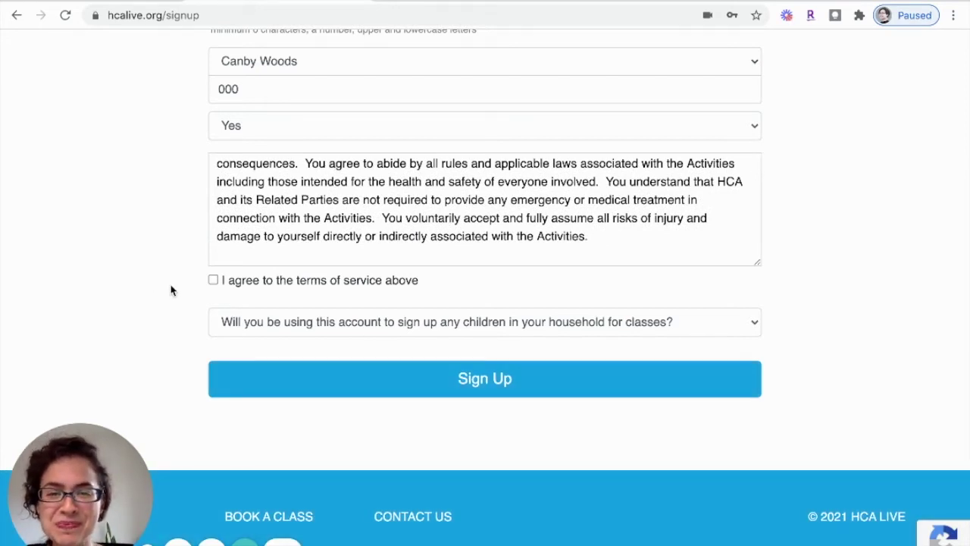
{"action": "left_click", "coordinate": [213, 281]}
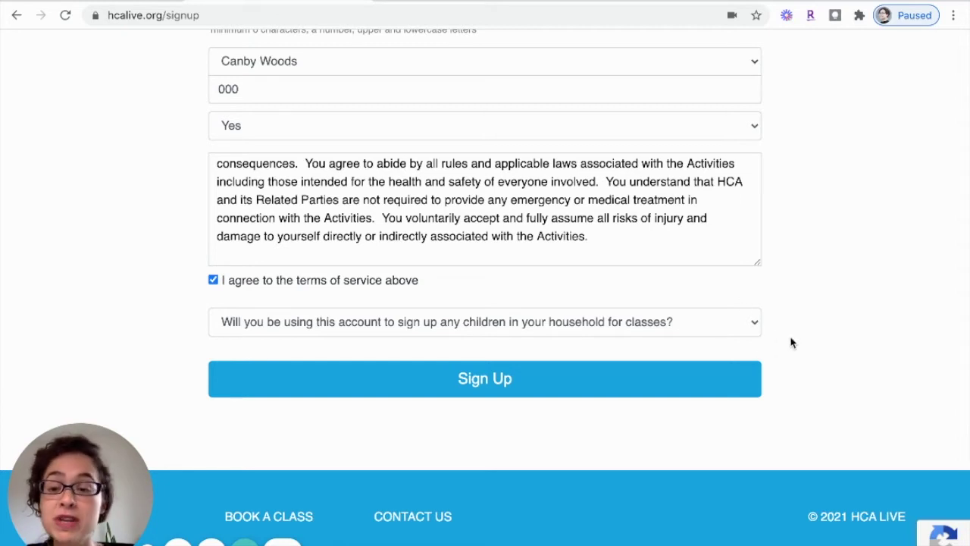
Answer Yes to using the account to sign up children in the household and enter the child's full name.
{"action": "left_click", "coordinate": [751, 325]}
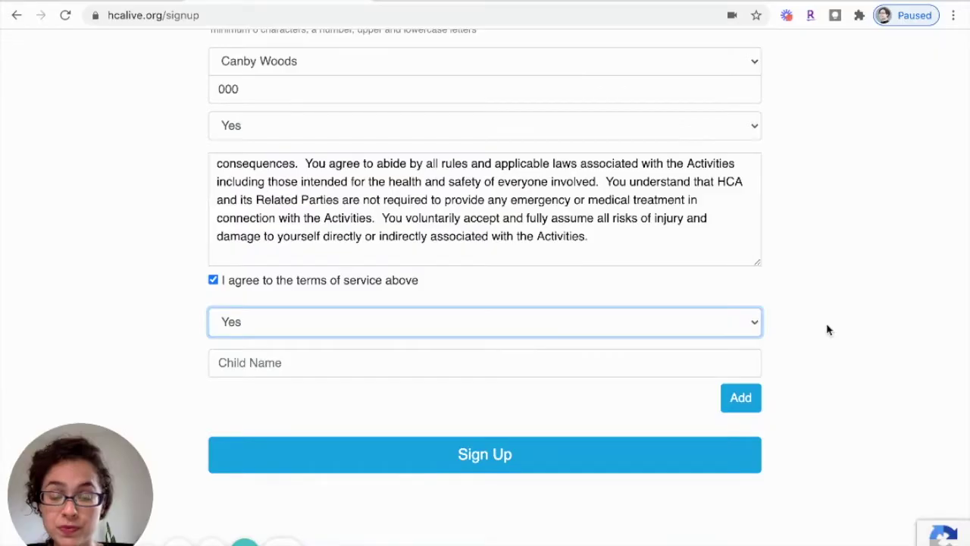
{"action": "scroll", "coordinate": [826, 326], "scroll_direction": "down", "scroll_amount": 2}
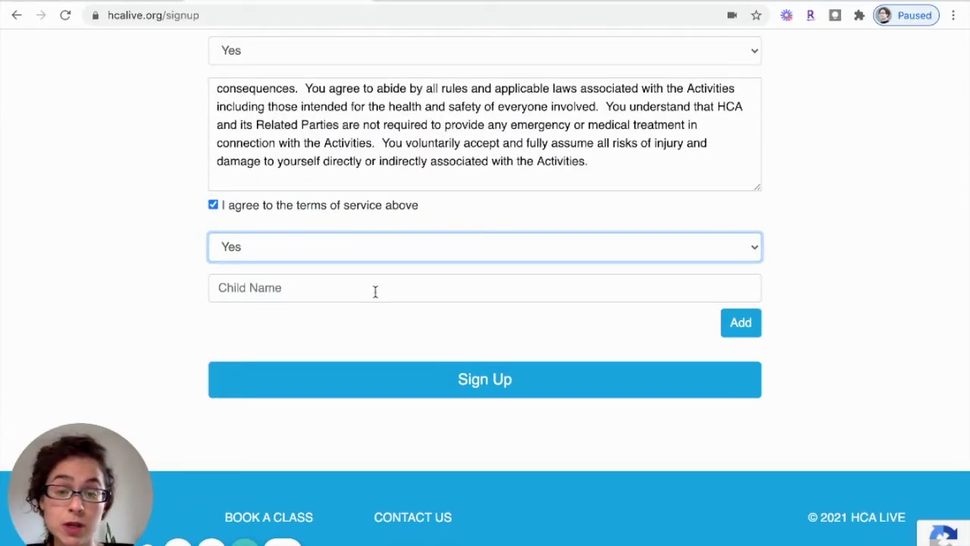
{"action": "left_click", "coordinate": [325, 288]}
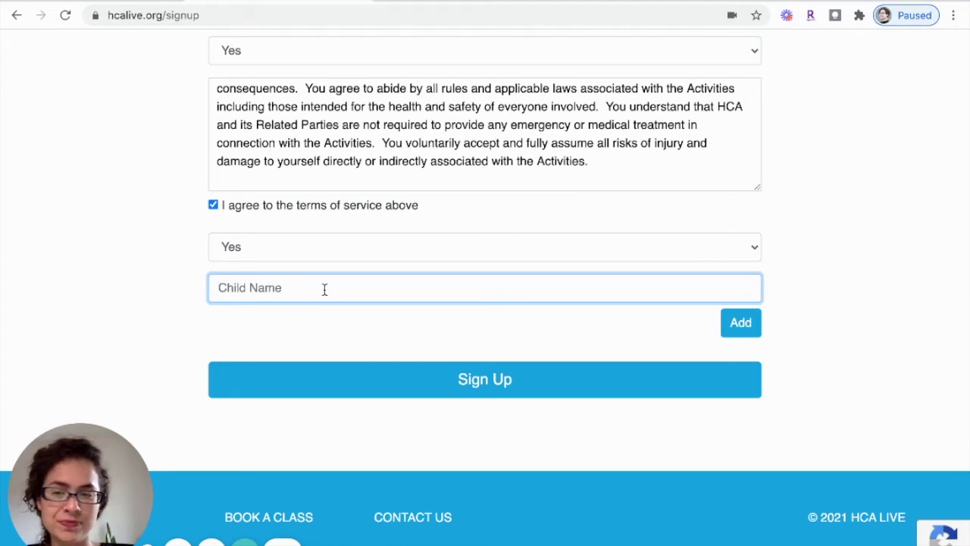
{"action": "type", "text": "Golden corn"}
{"action": "key", "text": "BackSpace"}
{"action": "key", "text": "BackSpace"}
{"action": "key", "text": "BackSpace"}
{"action": "key", "text": "BackSpace"}
{"action": "type", "text": "Cornbread"}
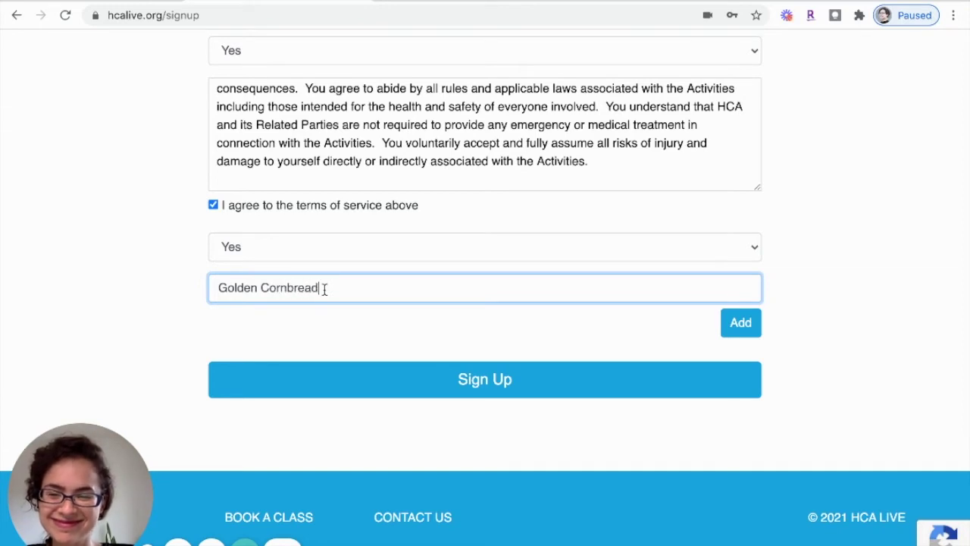
{"action": "left_click", "coordinate": [824, 298]}
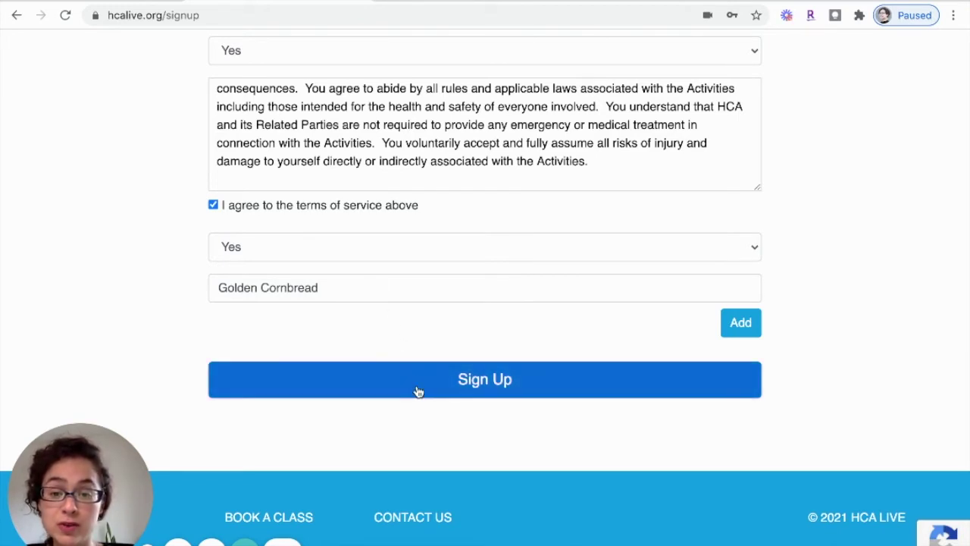
Submit the sign-up form and verify the account through the link in the Welcome to HCA Live message in Gmail.
{"action": "left_click", "coordinate": [481, 383]}
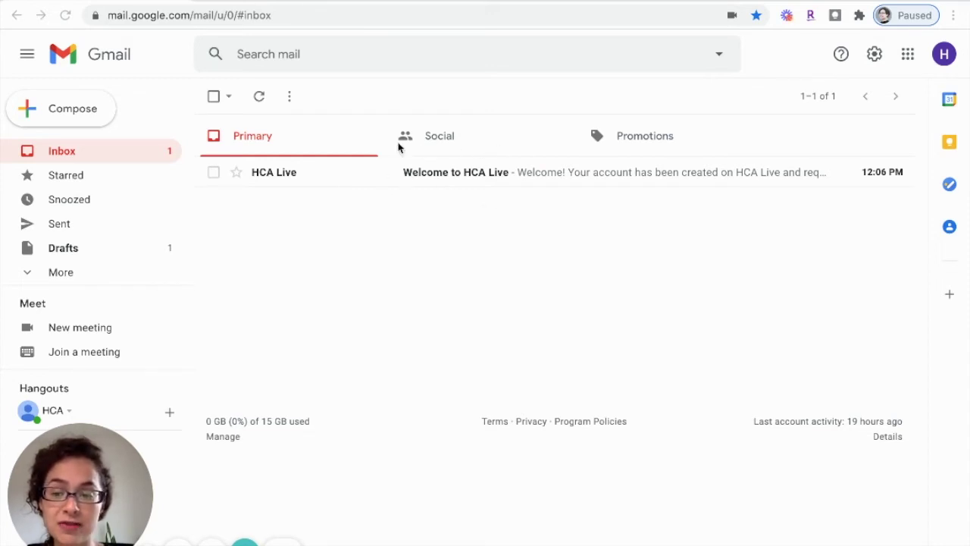
{"action": "left_click", "coordinate": [466, 177]}
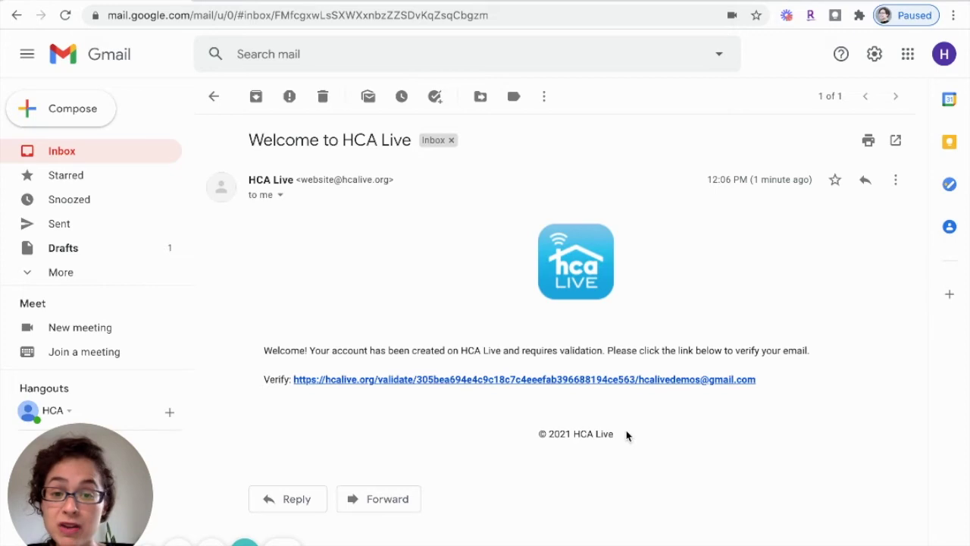
{"action": "left_click", "coordinate": [560, 379]}
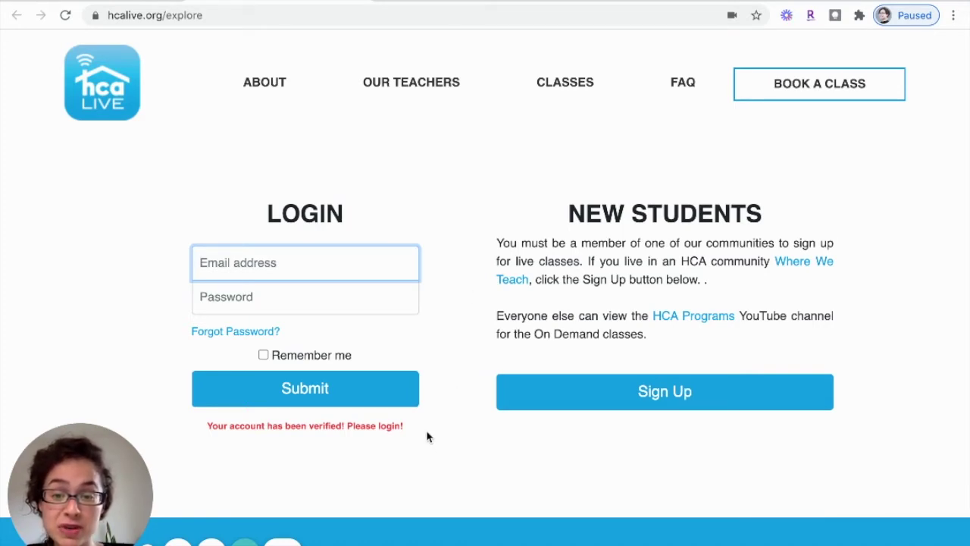
{"action": "left_click_drag", "start_coordinate": [406, 426], "coordinate": [192, 427]}
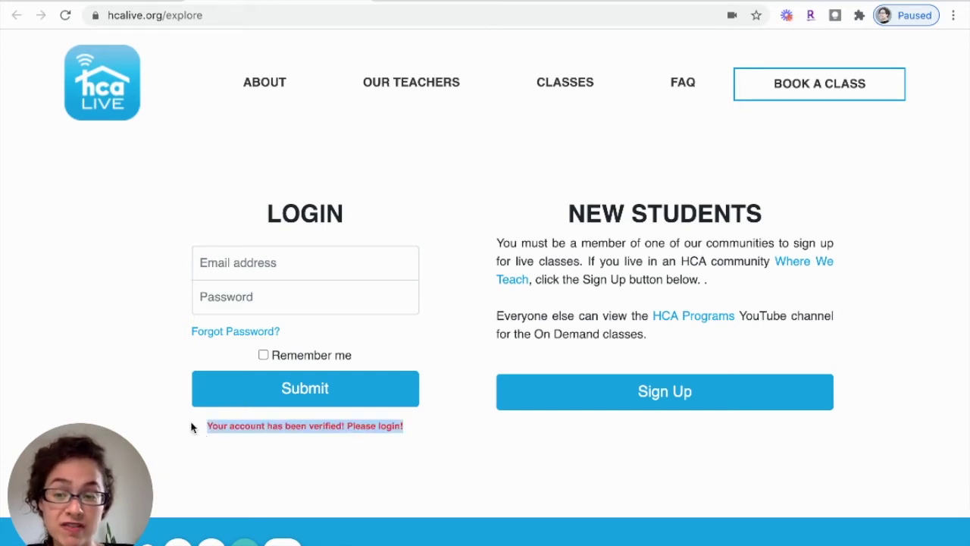
{"action": "left_click", "coordinate": [236, 464]}
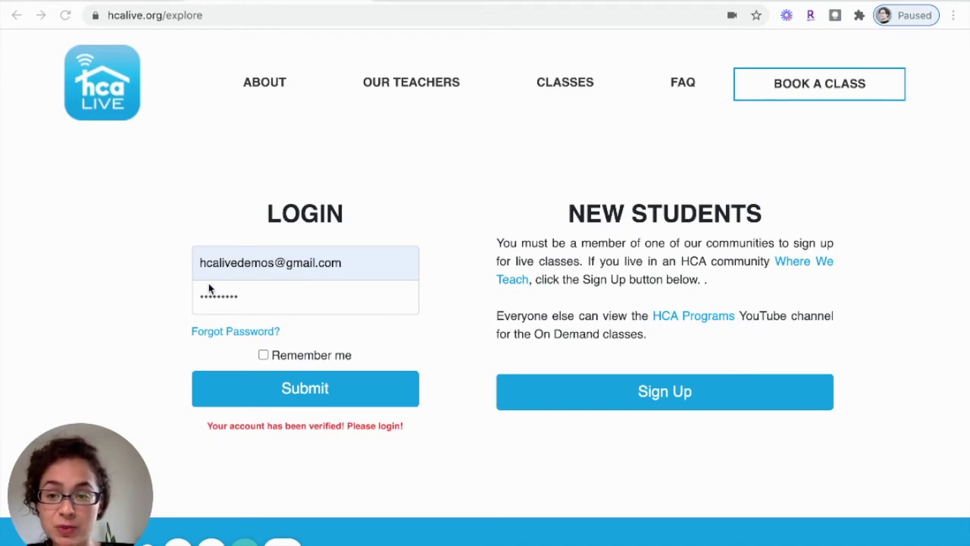
Log in to the verified HCA Live account with Remember me enabled and check the My Classes section.
{"action": "left_click", "coordinate": [216, 312]}
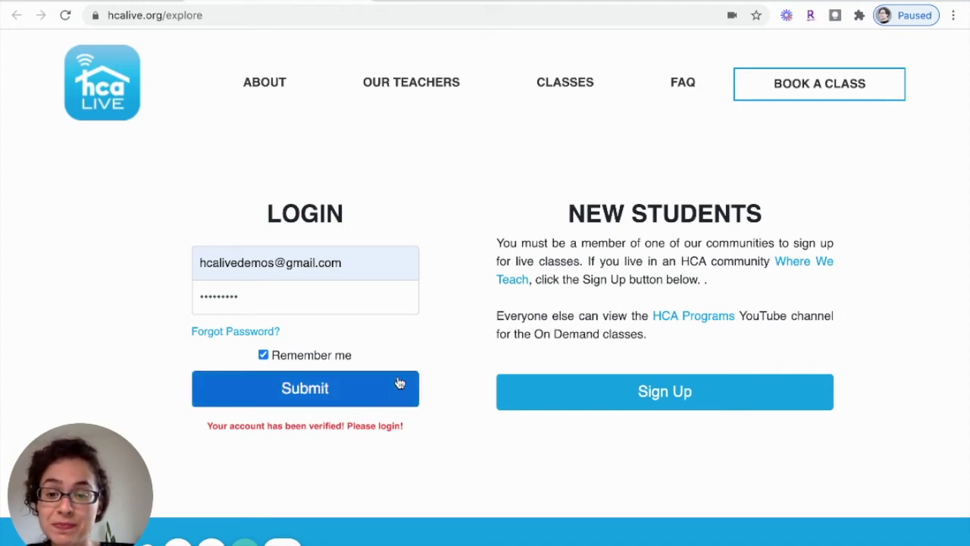
{"action": "left_click", "coordinate": [308, 391]}
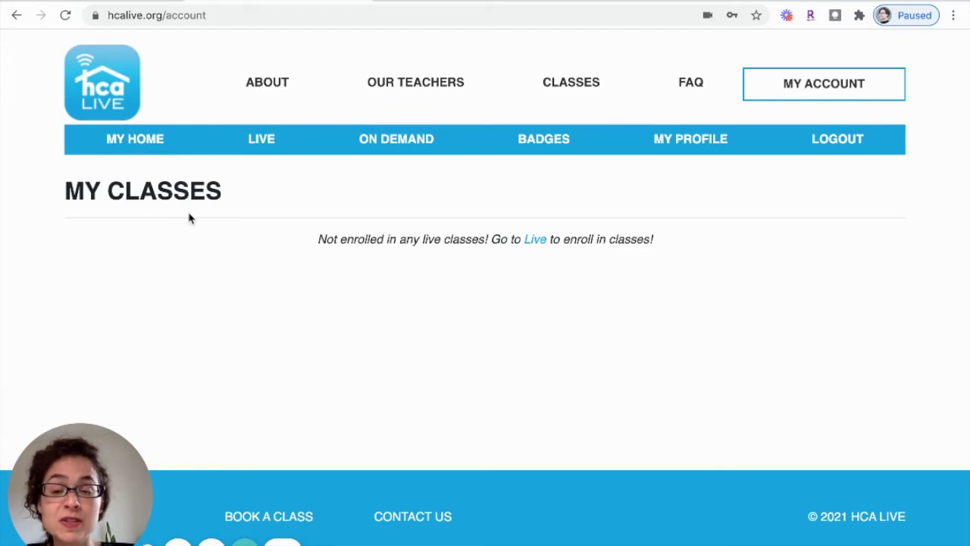
{"action": "left_click_drag", "start_coordinate": [224, 194], "coordinate": [66, 194]}
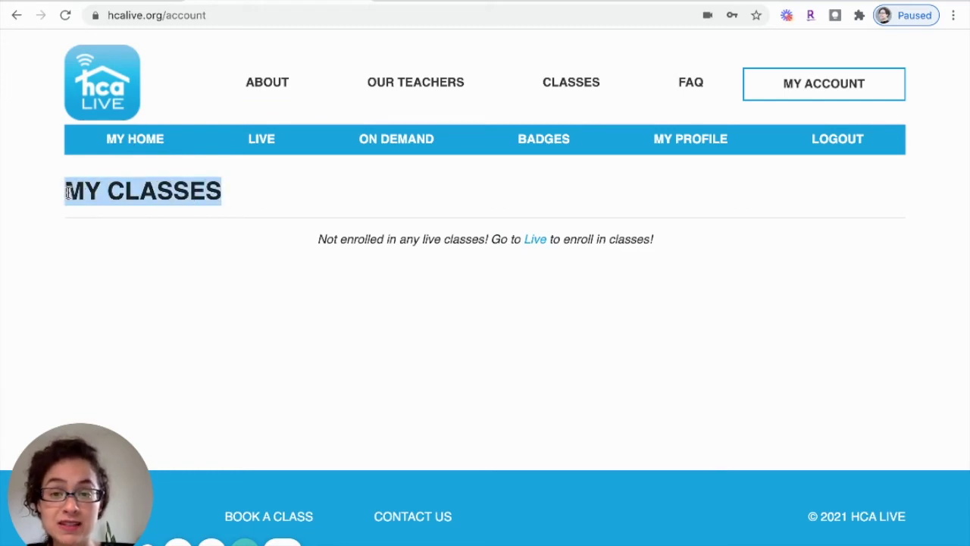
{"action": "left_click", "coordinate": [195, 246]}
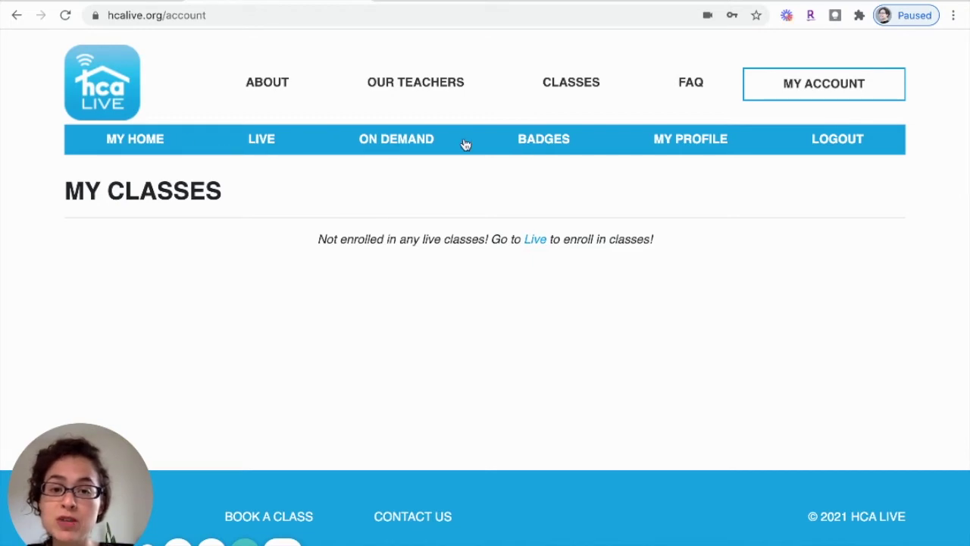
Open the live classes schedule and look through the classes offered from Tuesday, February 9 to Thursday, February 11.
{"action": "left_click", "coordinate": [260, 144]}
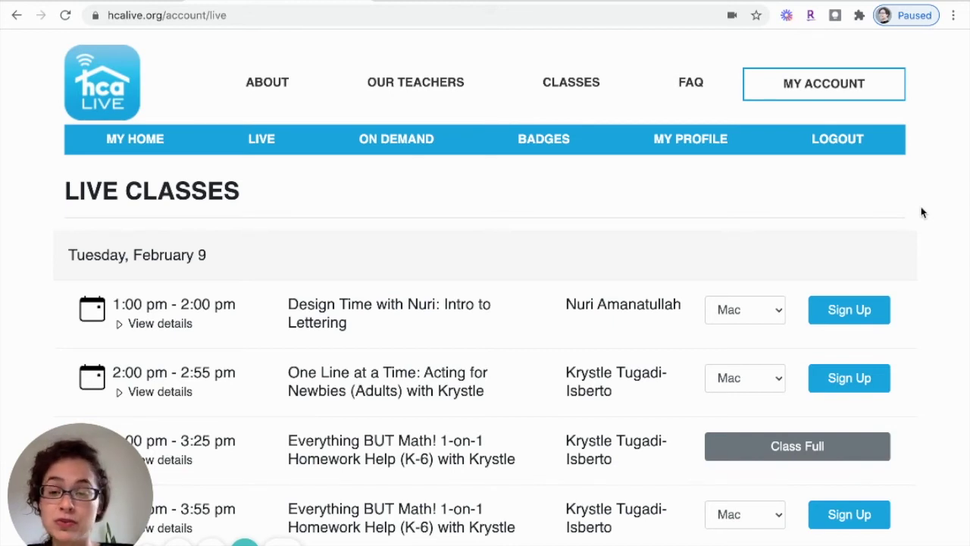
{"action": "scroll", "coordinate": [921, 212], "scroll_direction": "down", "scroll_amount": 3}
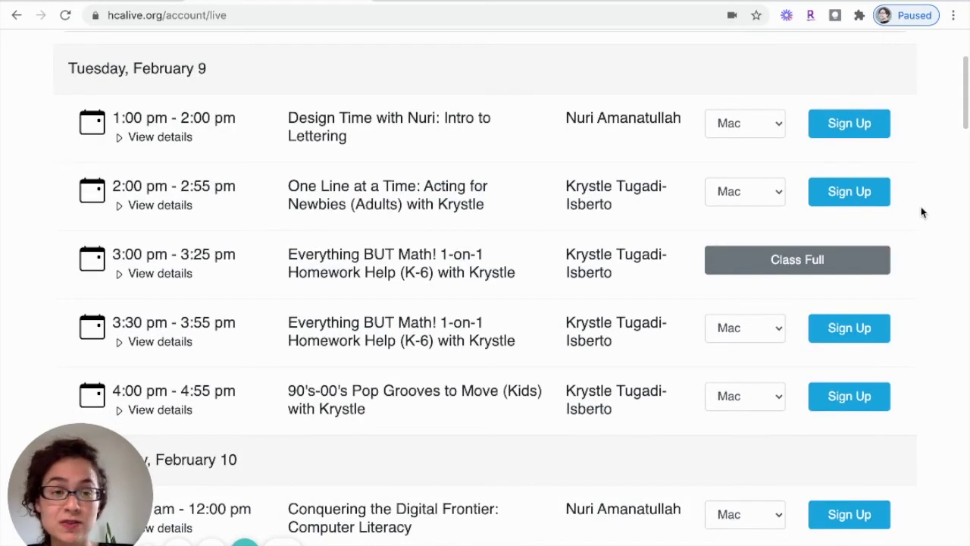
{"action": "scroll", "coordinate": [922, 407], "scroll_direction": "down", "scroll_amount": 3}
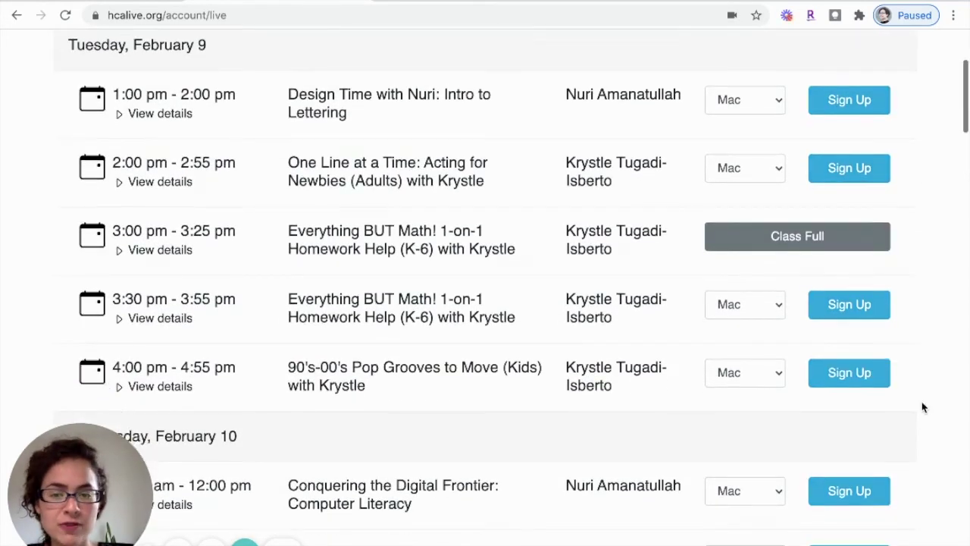
{"action": "scroll", "coordinate": [922, 406], "scroll_direction": "down", "scroll_amount": 3}
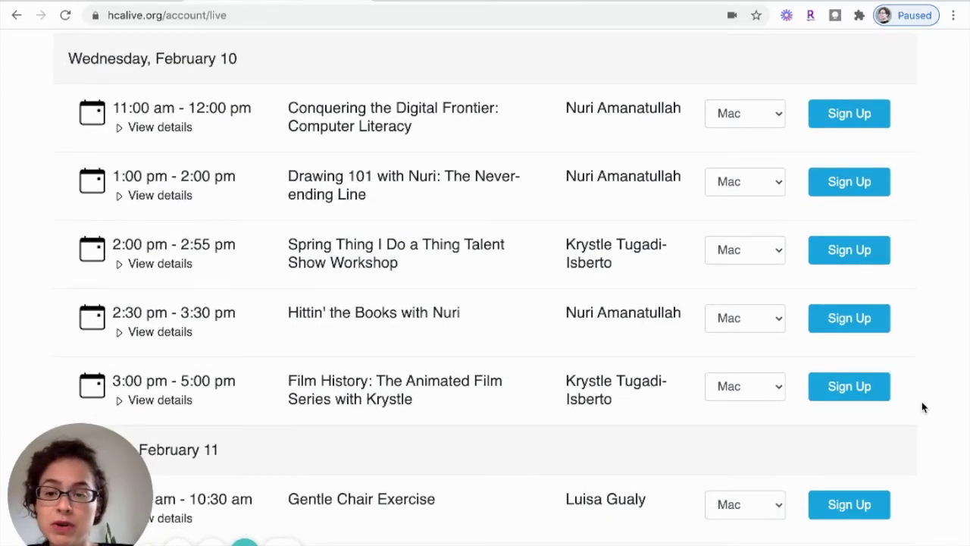
{"action": "scroll", "coordinate": [922, 407], "scroll_direction": "down", "scroll_amount": 2}
{"action": "scroll", "coordinate": [923, 407], "scroll_direction": "down", "scroll_amount": 3}
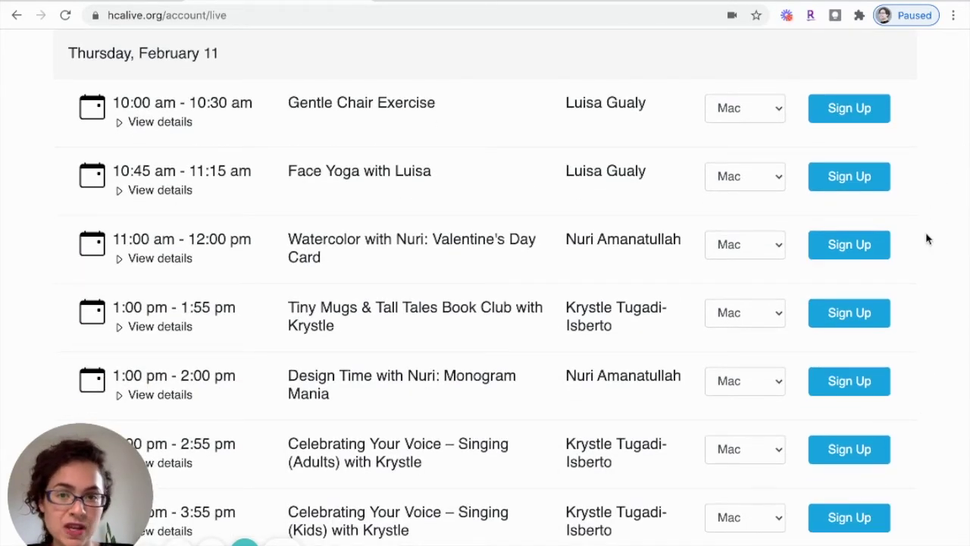
{"action": "scroll", "coordinate": [921, 360], "scroll_direction": "up", "scroll_amount": 5}
{"action": "scroll", "coordinate": [918, 405], "scroll_direction": "up", "scroll_amount": 6}
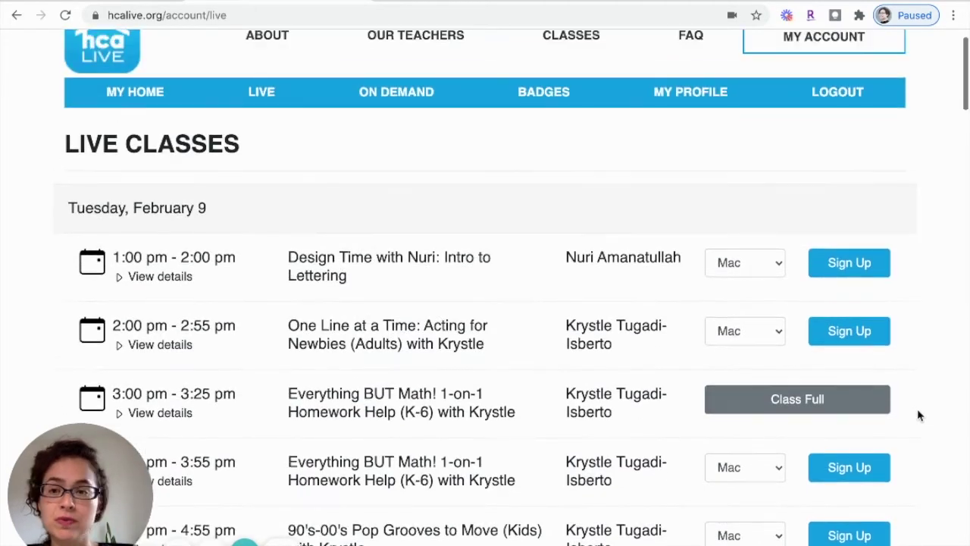
{"action": "scroll", "coordinate": [917, 415], "scroll_direction": "up", "scroll_amount": 1}
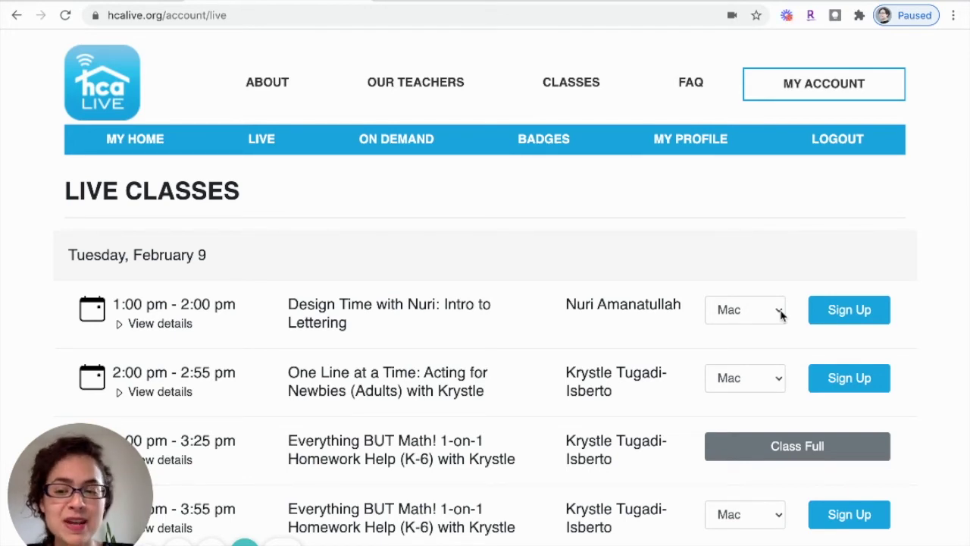
Check the student choices for the Intro to Lettering class on Tuesday, February 9 at 1:00 pm, collapse its details and sign up the account holder.
{"action": "left_click", "coordinate": [781, 313]}
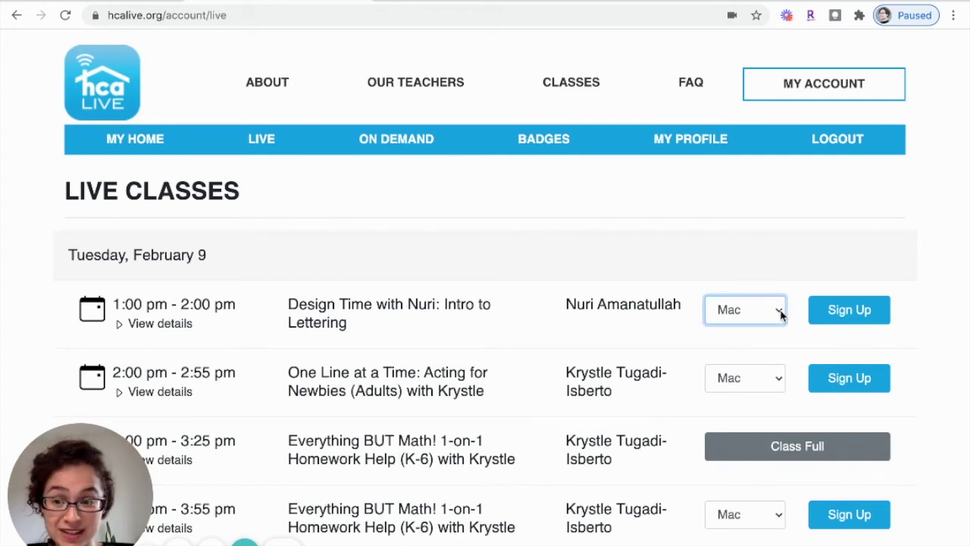
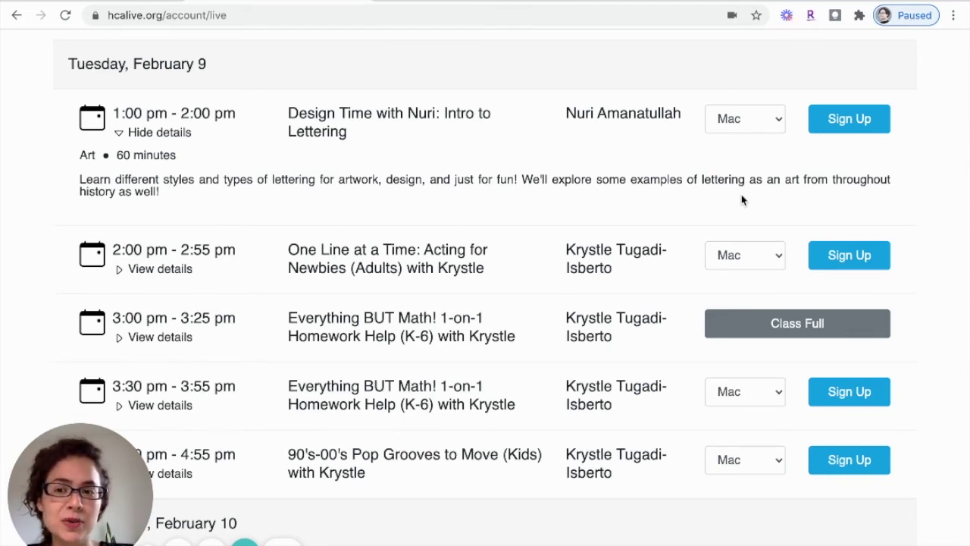
{"action": "left_click", "coordinate": [121, 135]}
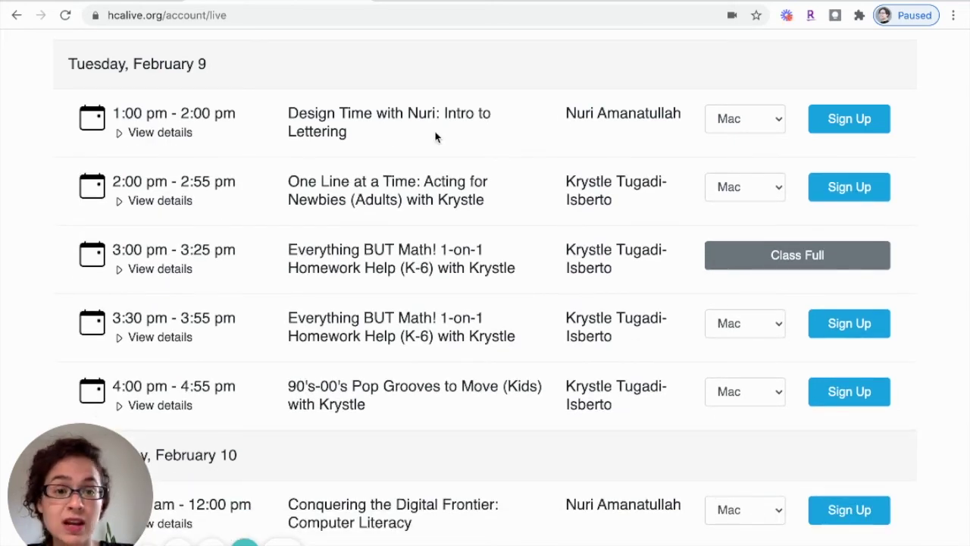
{"action": "scroll", "coordinate": [852, 91], "scroll_direction": "up", "scroll_amount": 5}
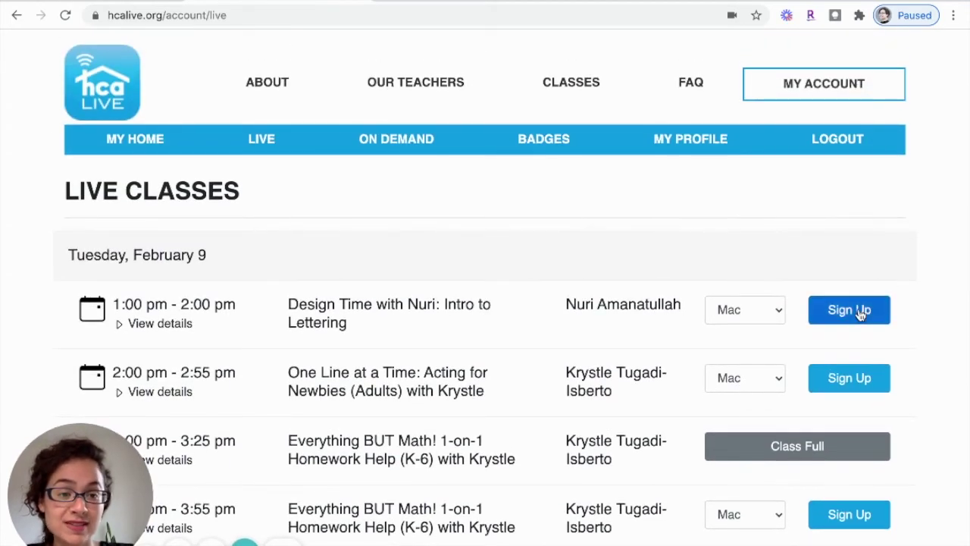
{"action": "left_click", "coordinate": [860, 315]}
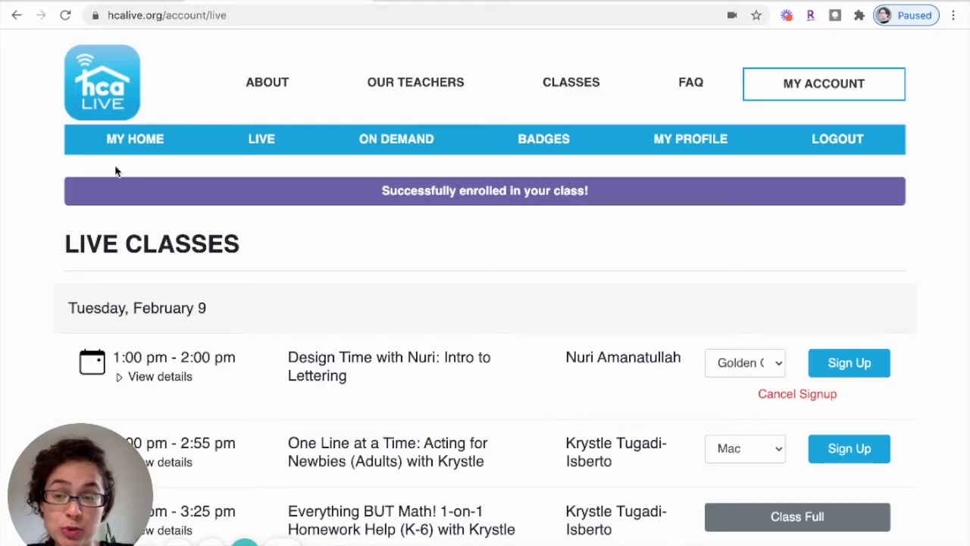
Show the details of the booked Intro to Lettering class in My Classes and find its meeting passcode.
{"action": "left_click", "coordinate": [136, 141]}
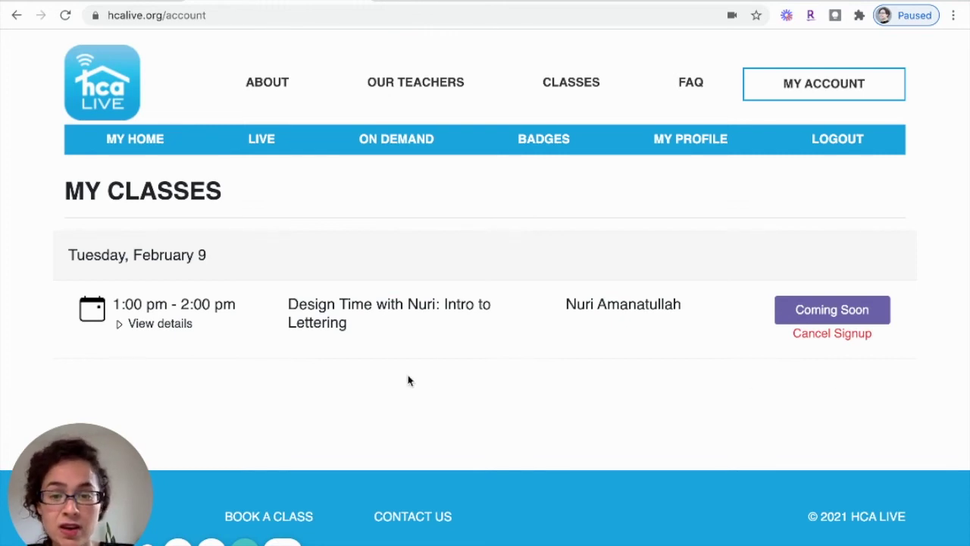
{"action": "left_click", "coordinate": [121, 325]}
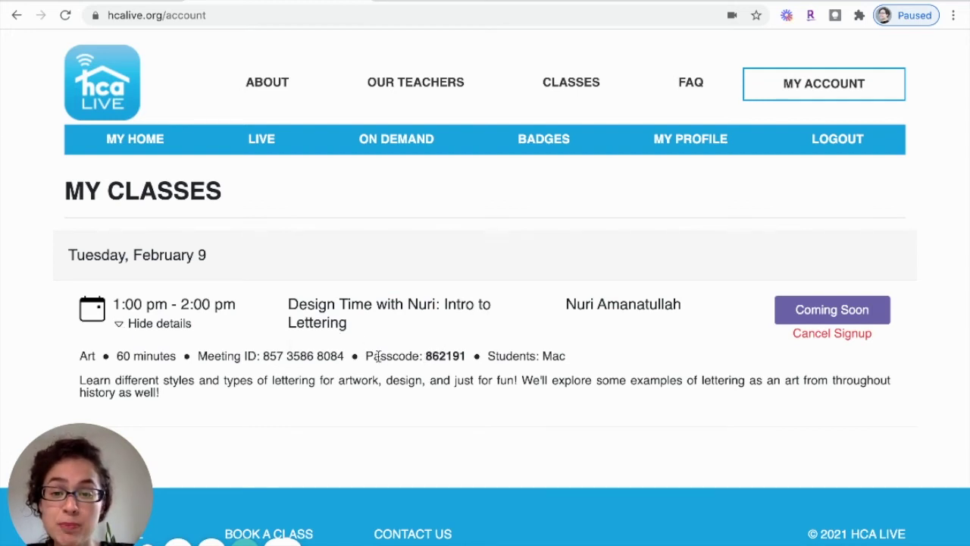
{"action": "mouse_move", "coordinate": [367, 355]}
{"action": "left_mouse_down"}
{"action": "mouse_move", "coordinate": [459, 370]}
{"action": "mouse_move", "coordinate": [470, 356]}
{"action": "mouse_move", "coordinate": [364, 354]}
{"action": "left_mouse_up"}
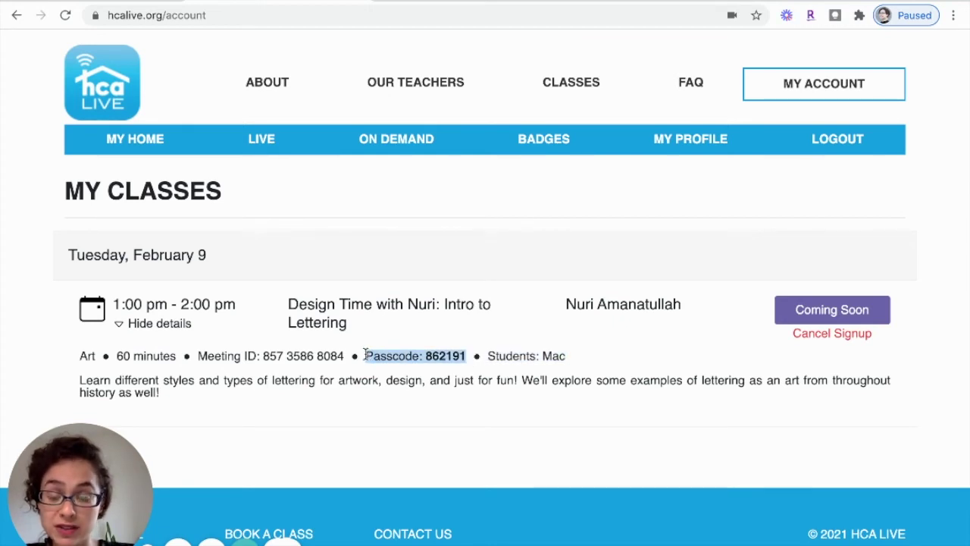
{"action": "left_click", "coordinate": [365, 354]}
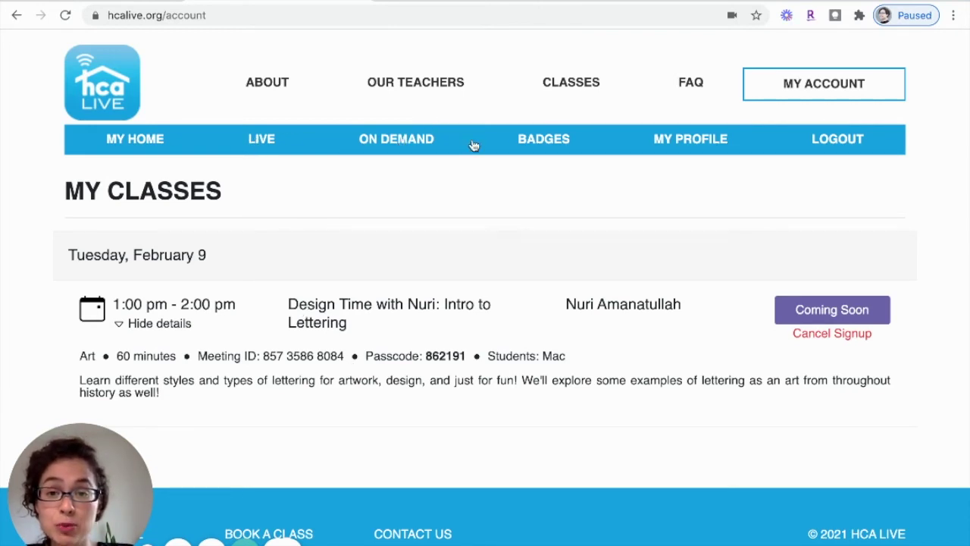
Browse the On Demand classes and open the Understanding Haiku poetry video.
{"action": "left_click", "coordinate": [403, 141]}
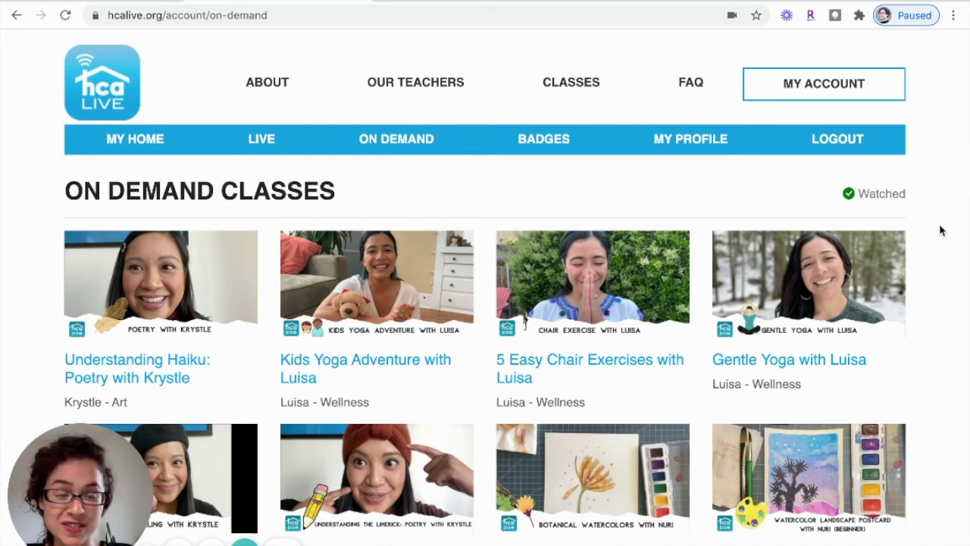
{"action": "scroll", "coordinate": [940, 231], "scroll_direction": "down", "scroll_amount": 2}
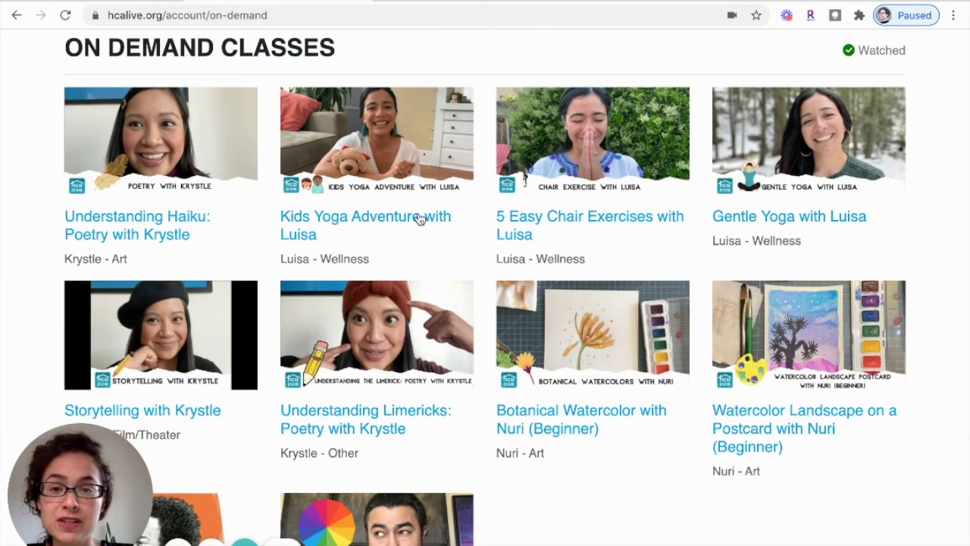
{"action": "left_click", "coordinate": [146, 223]}
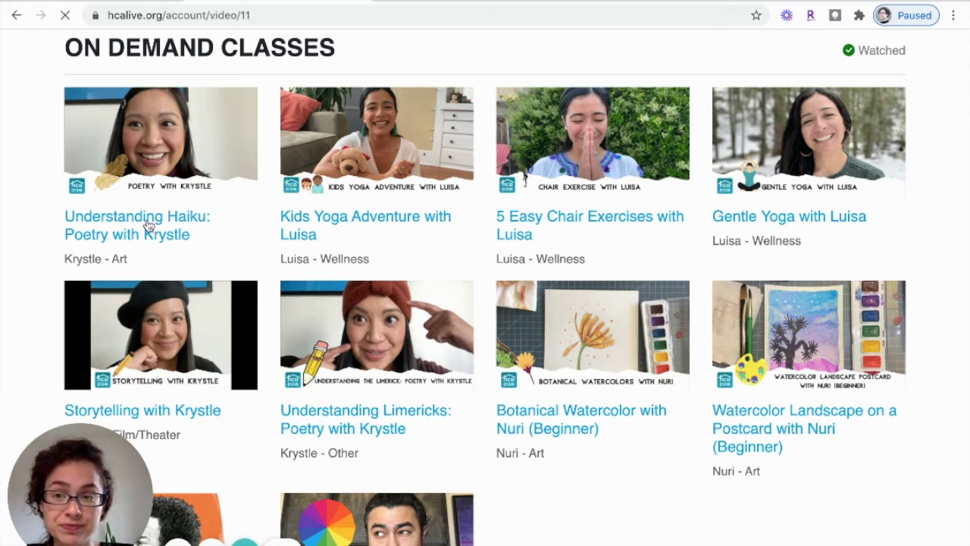
Examine the Understanding Haiku page, including the video player and the class description below it.
{"action": "scroll", "coordinate": [940, 316], "scroll_direction": "down", "scroll_amount": 2}
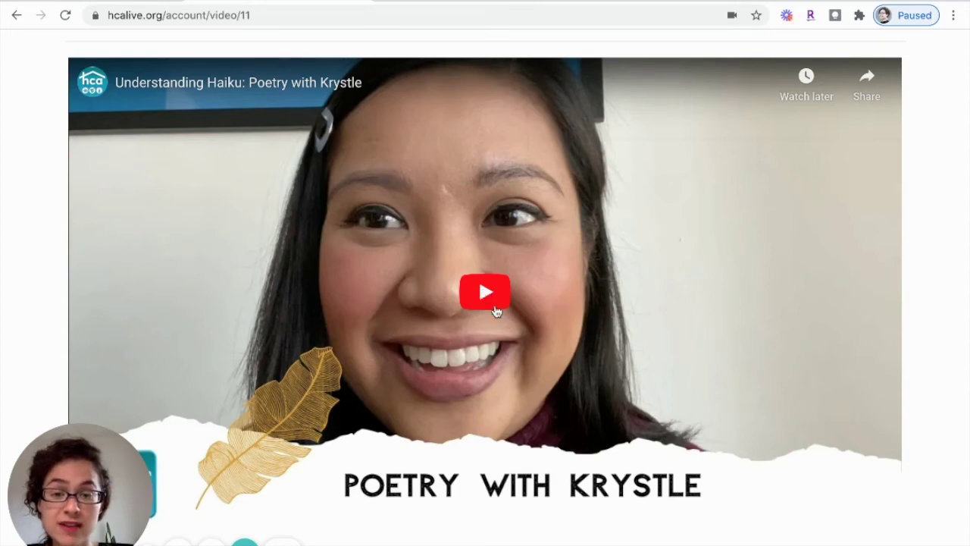
{"action": "scroll", "coordinate": [930, 393], "scroll_direction": "down", "scroll_amount": 3}
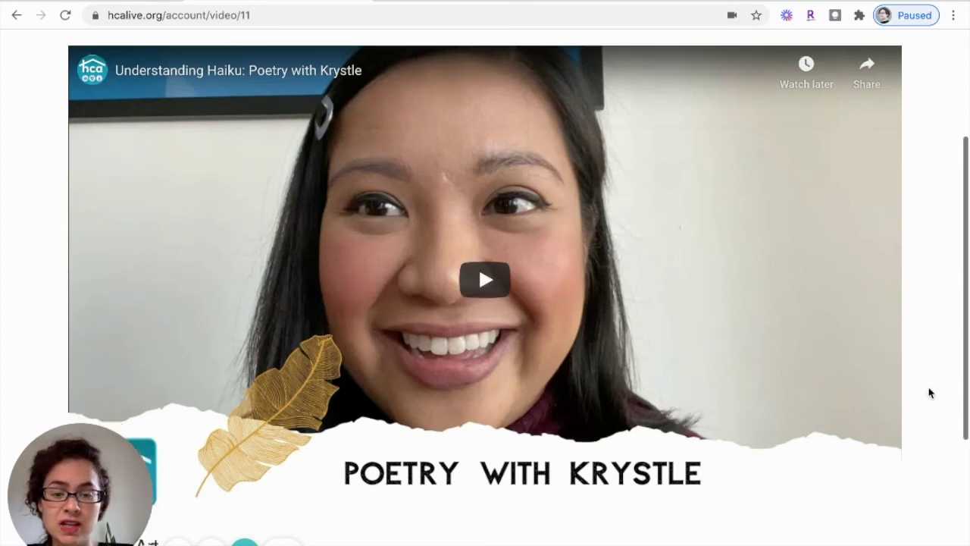
{"action": "scroll", "coordinate": [930, 392], "scroll_direction": "down", "scroll_amount": 1}
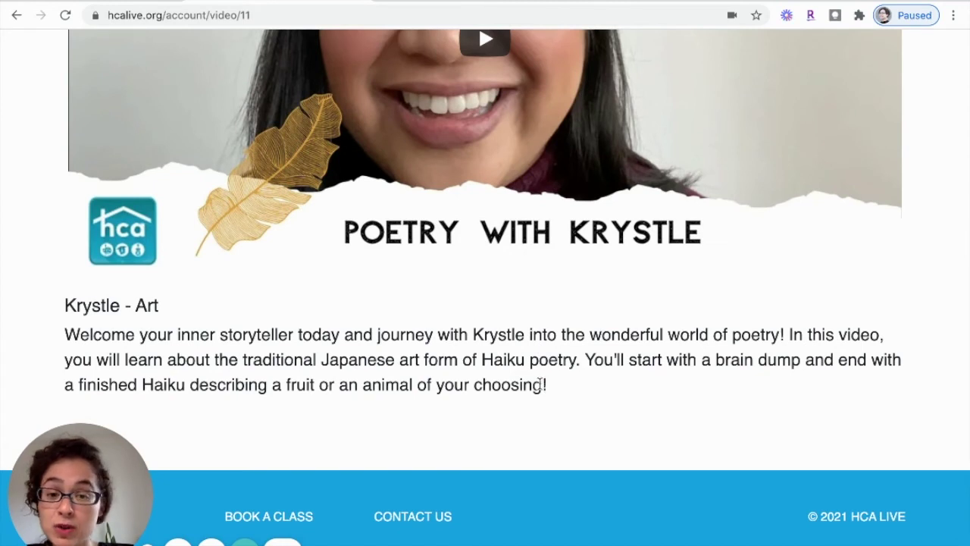
{"action": "left_click_drag", "start_coordinate": [552, 389], "coordinate": [62, 344]}
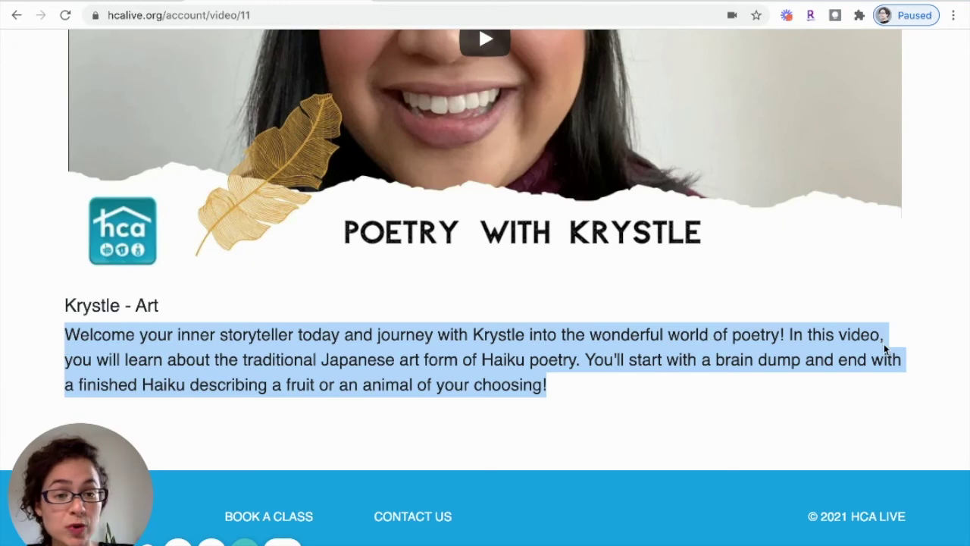
{"action": "left_click", "coordinate": [932, 313]}
{"action": "scroll", "coordinate": [932, 319], "scroll_direction": "up", "scroll_amount": 5}
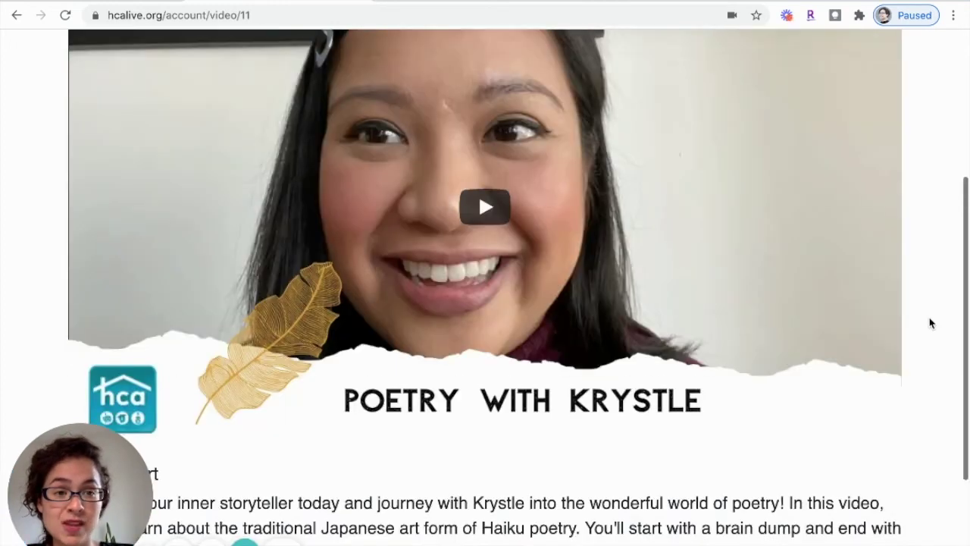
{"action": "scroll", "coordinate": [943, 303], "scroll_direction": "down", "scroll_amount": 2}
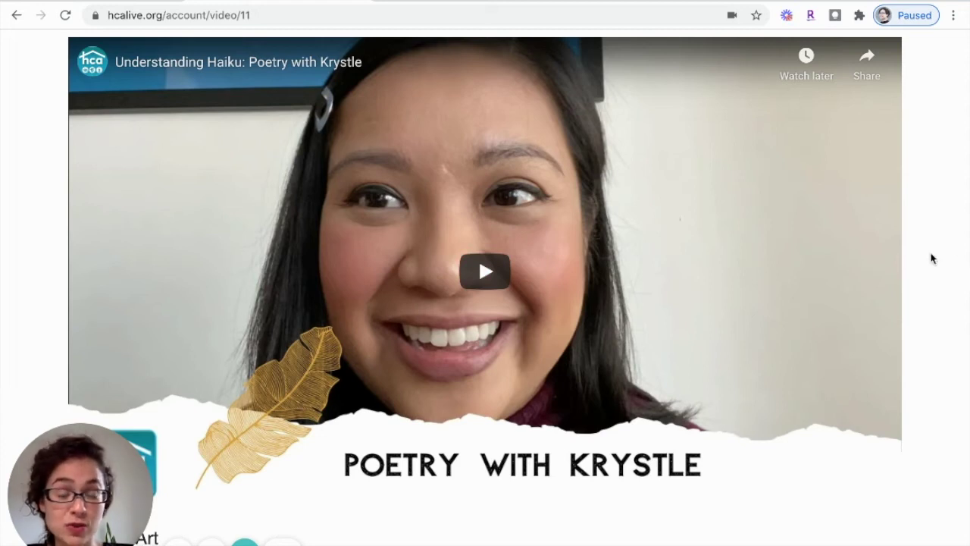
{"action": "scroll", "coordinate": [932, 331], "scroll_direction": "up", "scroll_amount": 3}
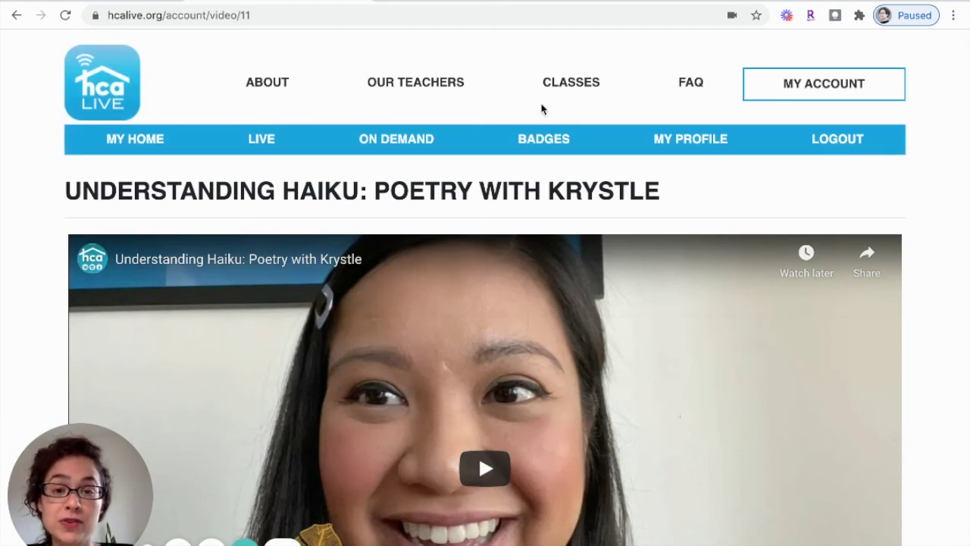
Open the account's badges and look through the Main badges and the class counts they require.
{"action": "left_click", "coordinate": [551, 144]}
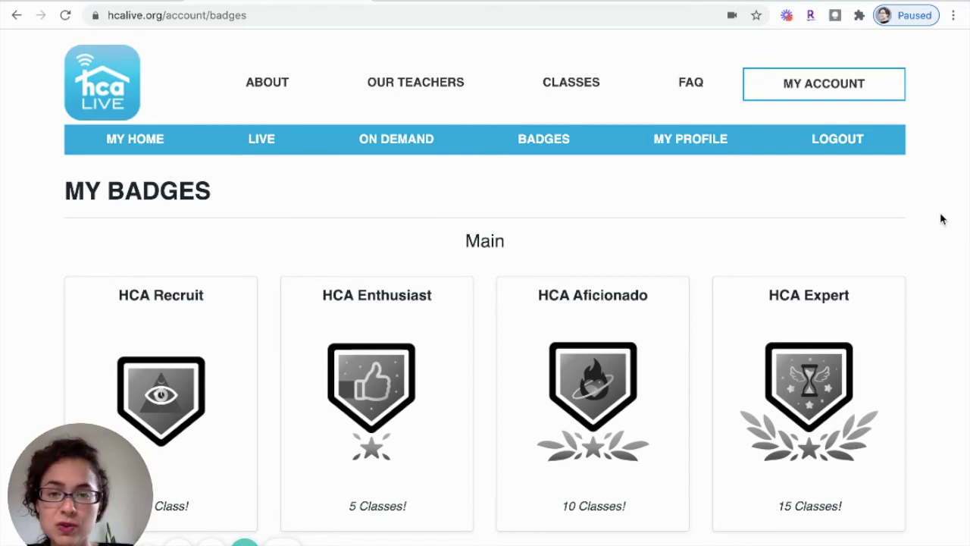
{"action": "scroll", "coordinate": [936, 216], "scroll_direction": "down", "scroll_amount": 2}
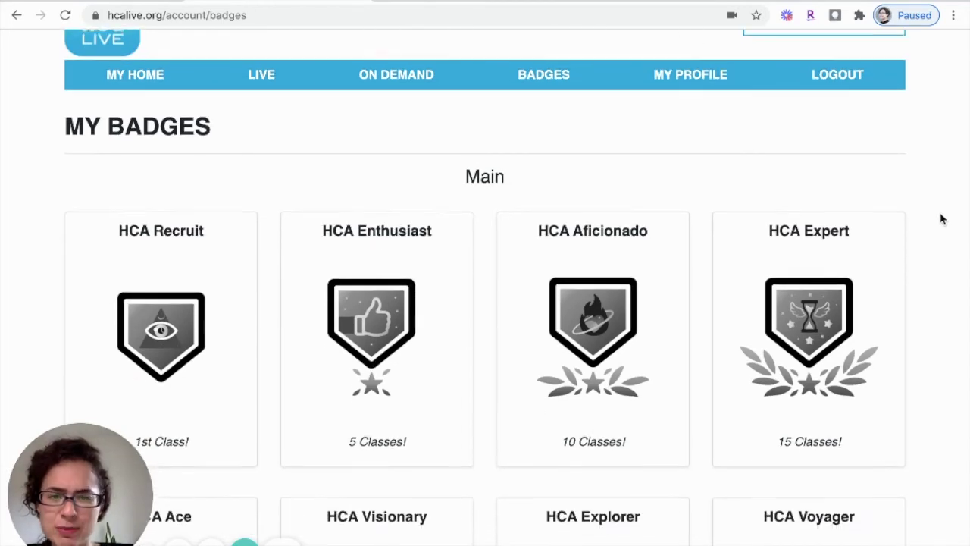
{"action": "scroll", "coordinate": [941, 219], "scroll_direction": "down", "scroll_amount": 2}
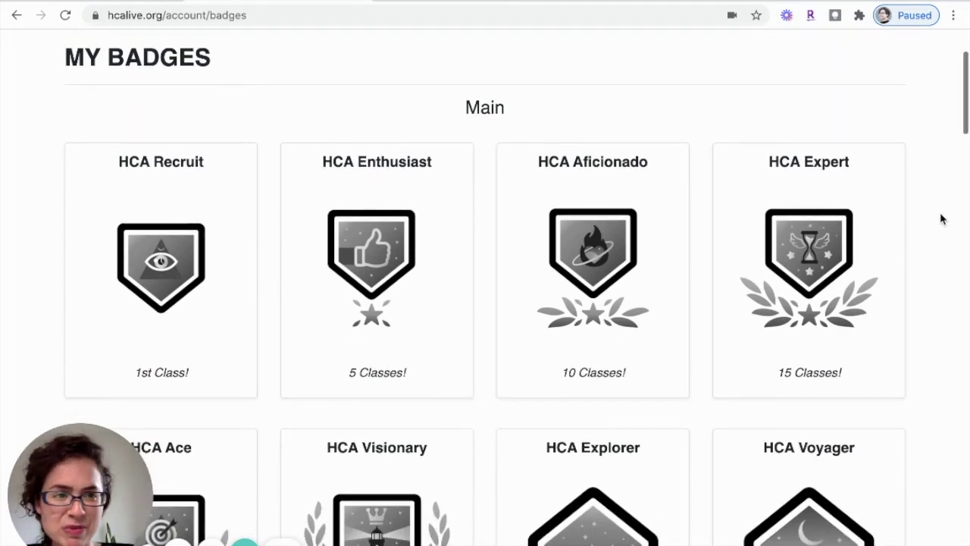
{"action": "scroll", "coordinate": [941, 219], "scroll_direction": "down", "scroll_amount": 1}
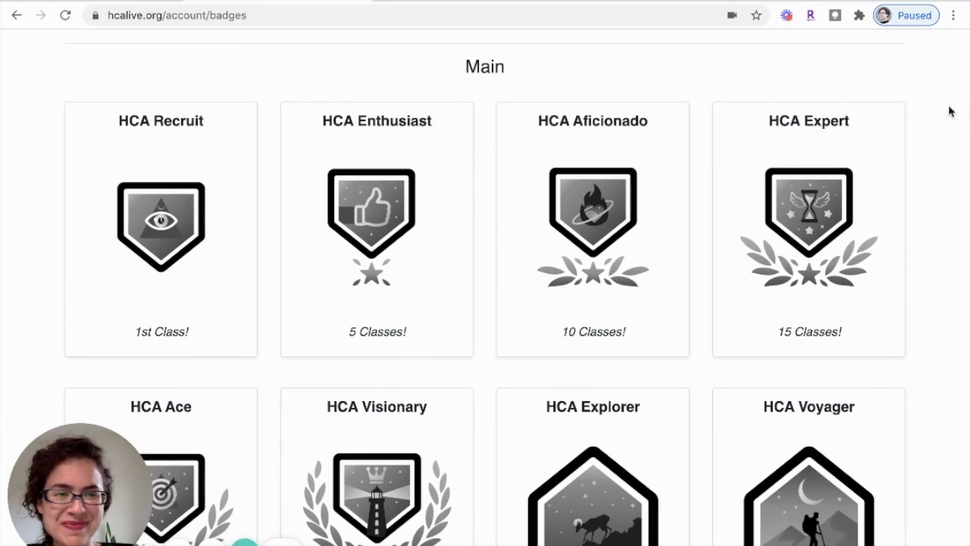
{"action": "scroll", "coordinate": [959, 114], "scroll_direction": "down", "scroll_amount": 1}
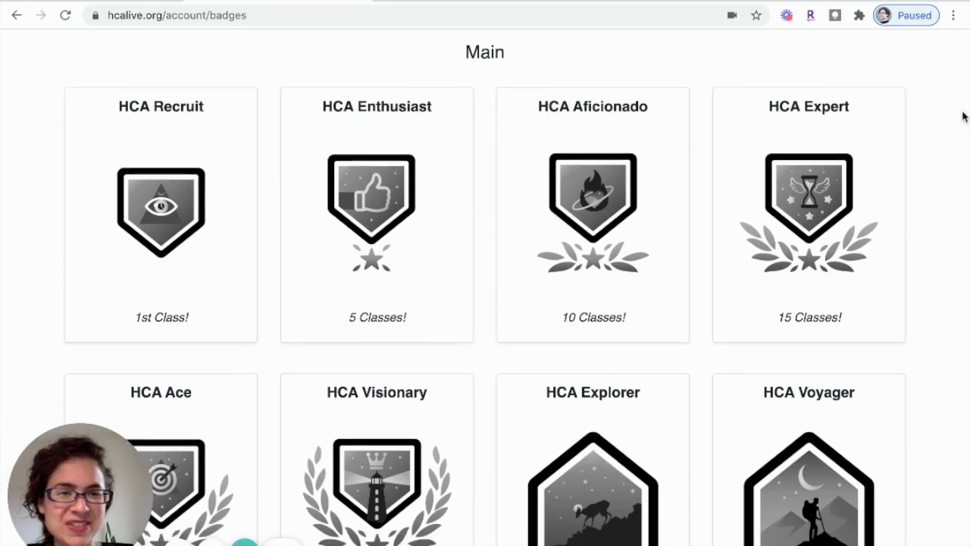
Look through the remaining Main badges, including Seeker and Diver, and the Art badges for their class requirements.
{"action": "scroll", "coordinate": [964, 115], "scroll_direction": "down", "scroll_amount": 2}
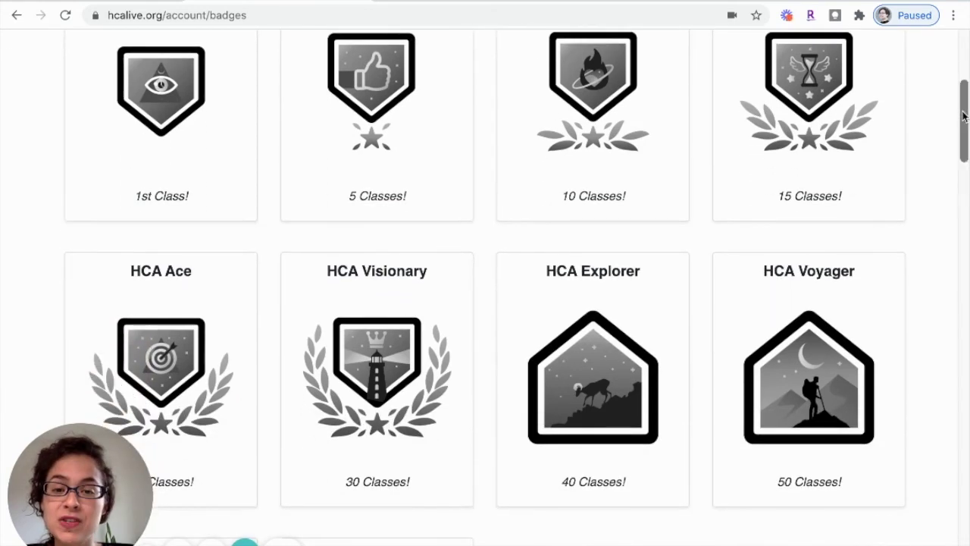
{"action": "scroll", "coordinate": [964, 115], "scroll_direction": "down", "scroll_amount": 4}
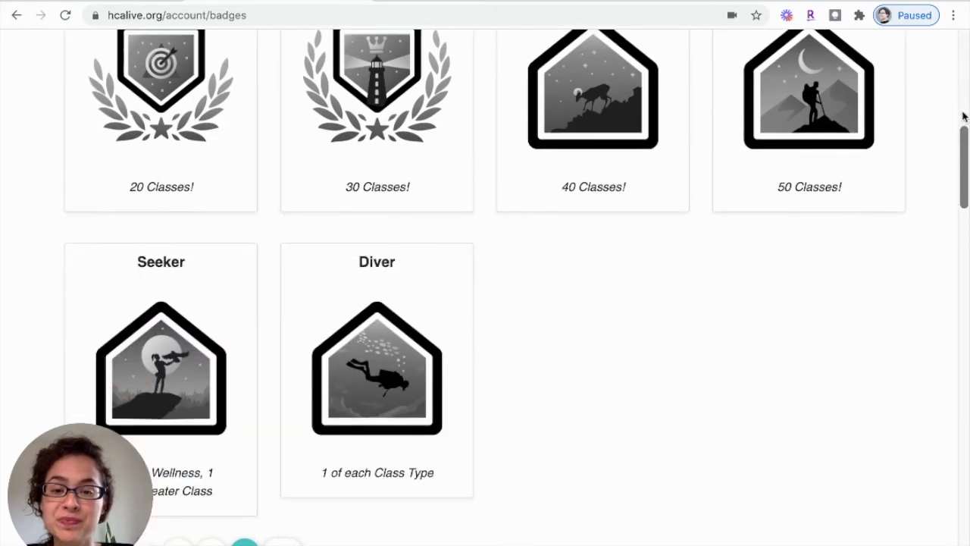
{"action": "scroll", "coordinate": [963, 115], "scroll_direction": "down", "scroll_amount": 2}
{"action": "scroll", "coordinate": [963, 115], "scroll_direction": "down", "scroll_amount": 2}
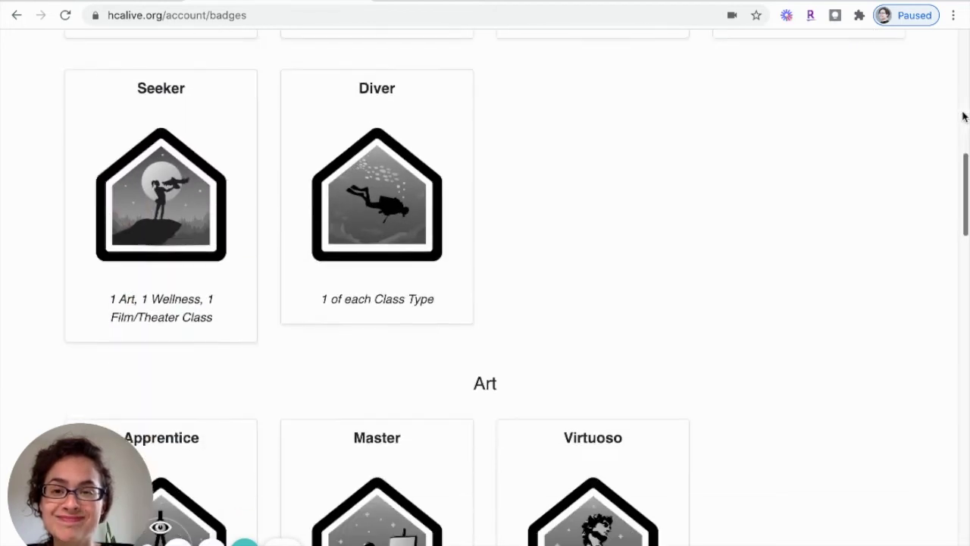
{"action": "scroll", "coordinate": [963, 116], "scroll_direction": "down", "scroll_amount": 3}
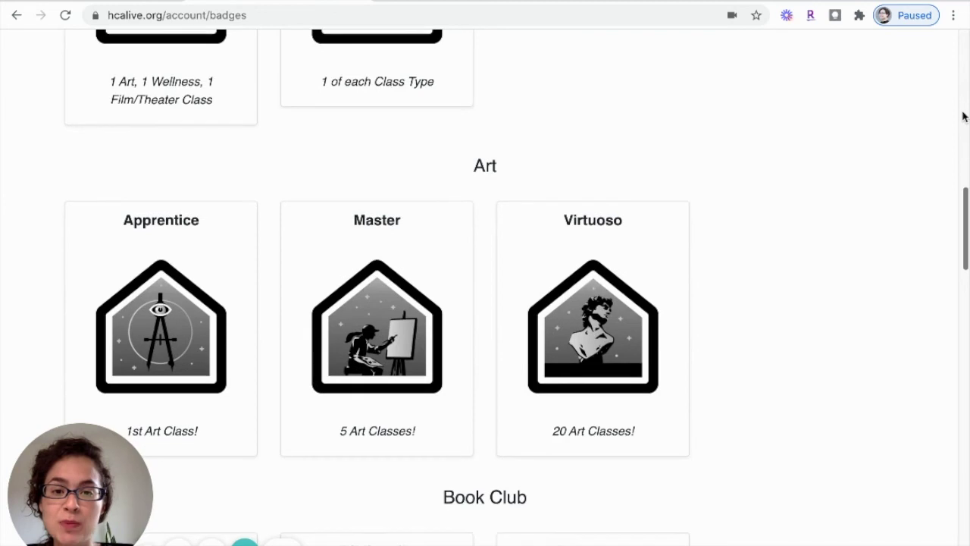
{"action": "scroll", "coordinate": [963, 116], "scroll_direction": "down", "scroll_amount": 2}
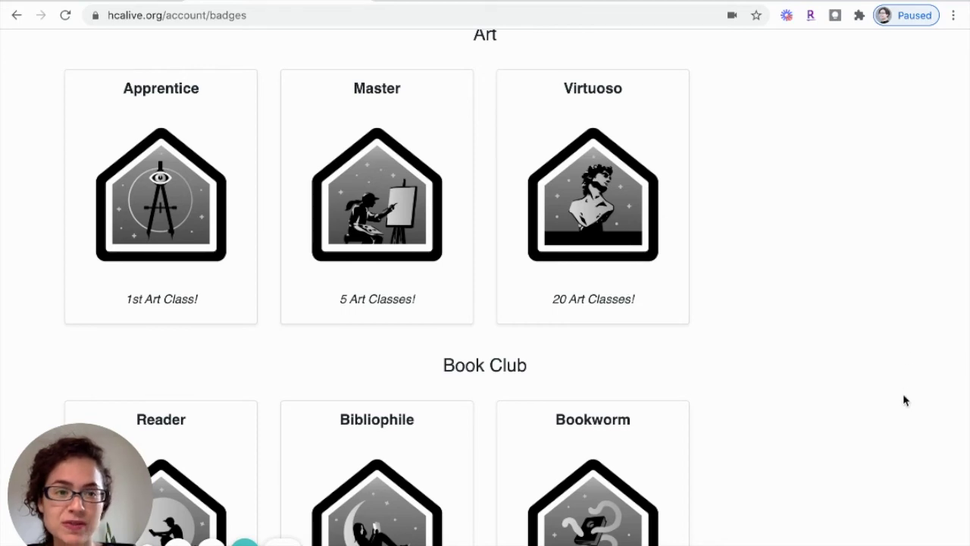
Return to the Main badges and review the number of classes each HCA badge requires.
{"action": "scroll", "coordinate": [903, 423], "scroll_direction": "up", "scroll_amount": 5}
{"action": "scroll", "coordinate": [902, 424], "scroll_direction": "up", "scroll_amount": 8}
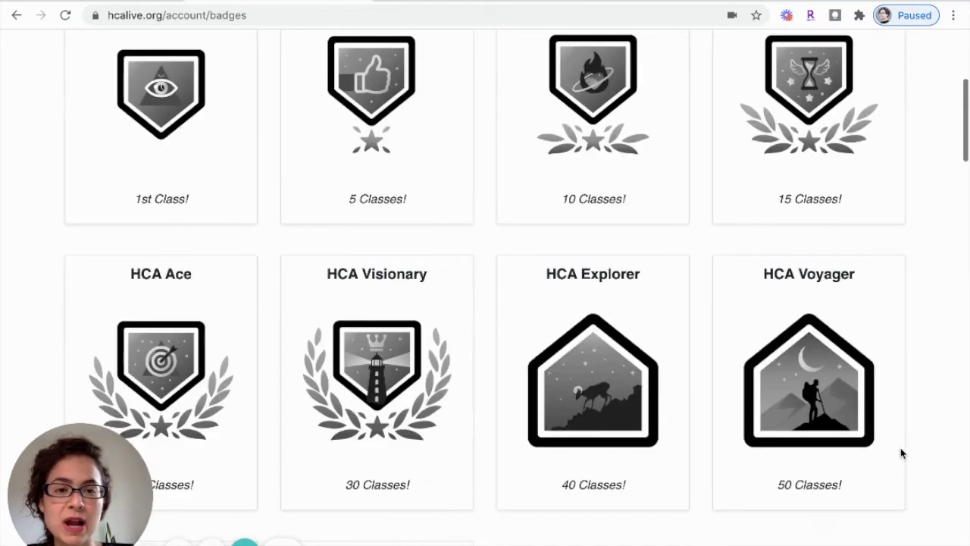
{"action": "scroll", "coordinate": [913, 280], "scroll_direction": "down", "scroll_amount": 1}
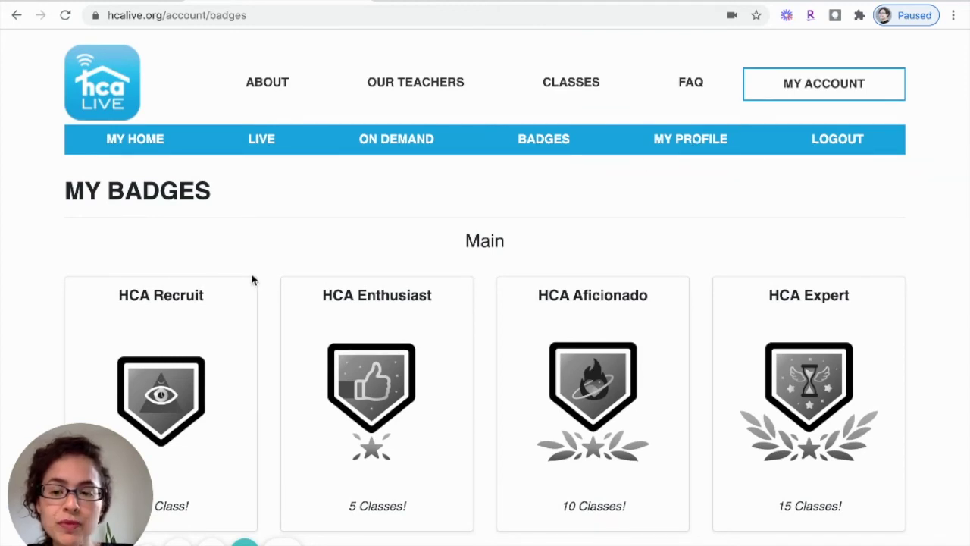
{"action": "scroll", "coordinate": [252, 279], "scroll_direction": "down", "scroll_amount": 2}
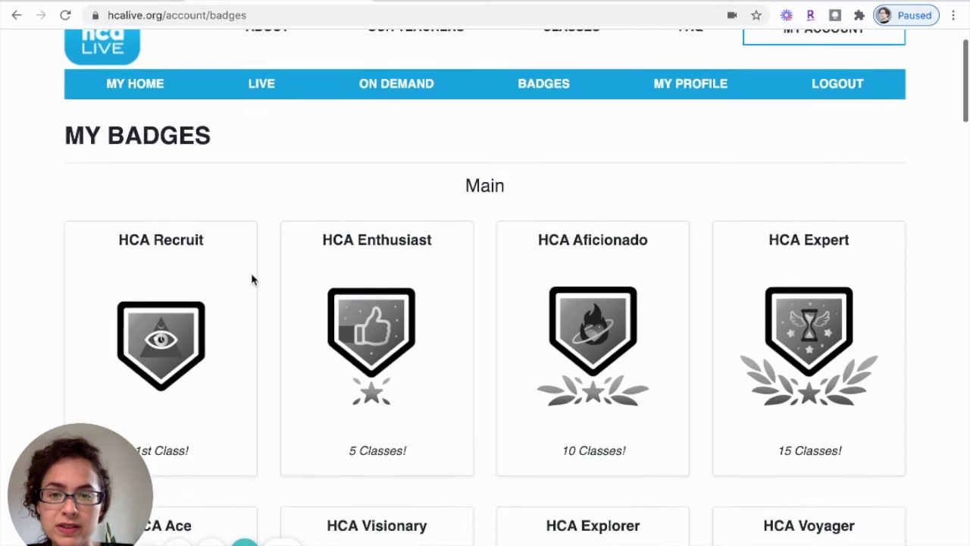
{"action": "scroll", "coordinate": [252, 279], "scroll_direction": "down", "scroll_amount": 1}
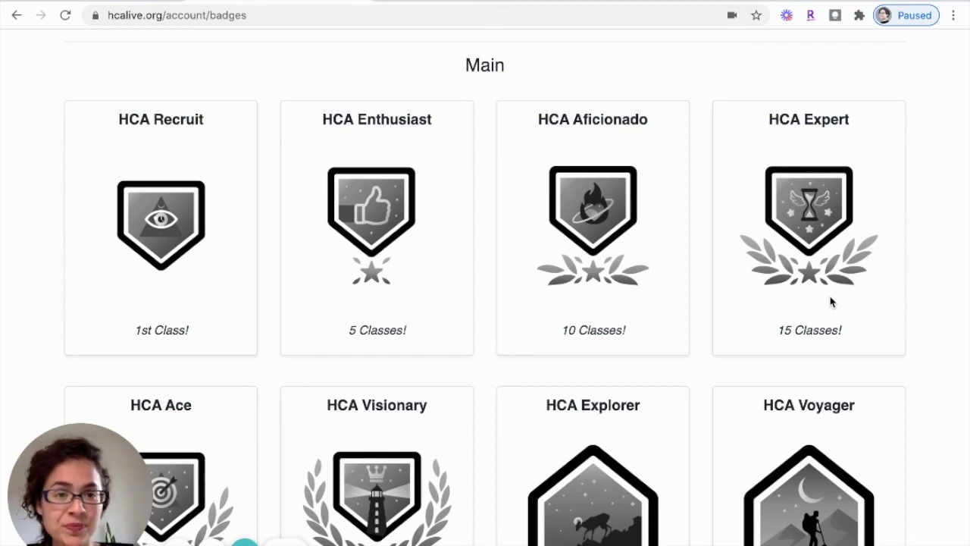
{"action": "scroll", "coordinate": [831, 301], "scroll_direction": "down", "scroll_amount": 3}
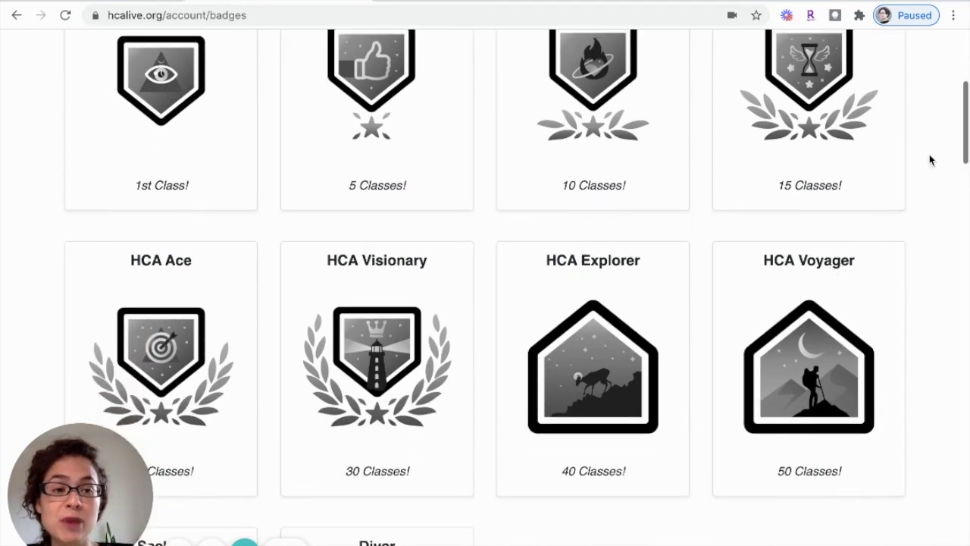
Examine the Art badges, recheck the Seeker and Diver requirements, and return to the start of My Badges.
{"action": "left_click_drag", "start_coordinate": [967, 114], "coordinate": [969, 240]}
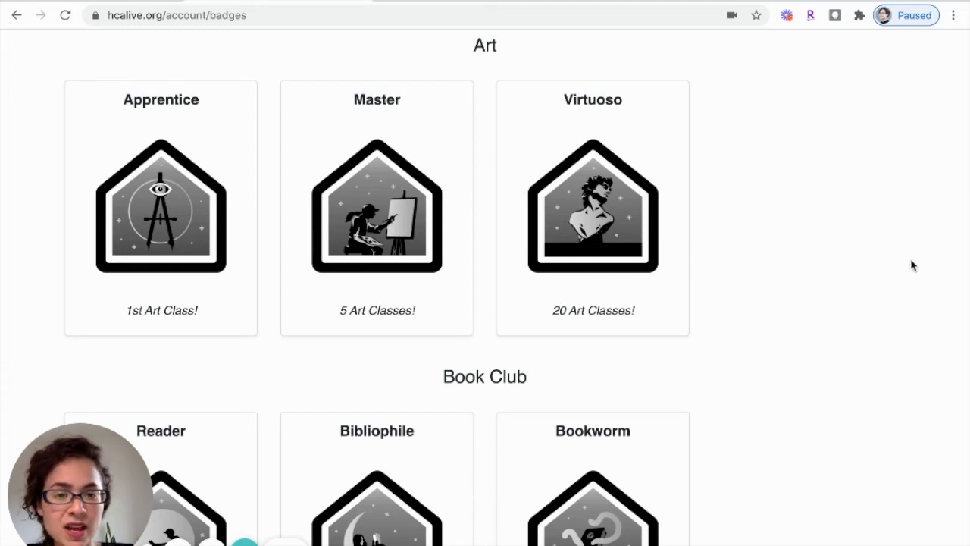
{"action": "scroll", "coordinate": [913, 294], "scroll_direction": "up", "scroll_amount": 1}
{"action": "scroll", "coordinate": [913, 294], "scroll_direction": "up", "scroll_amount": 2}
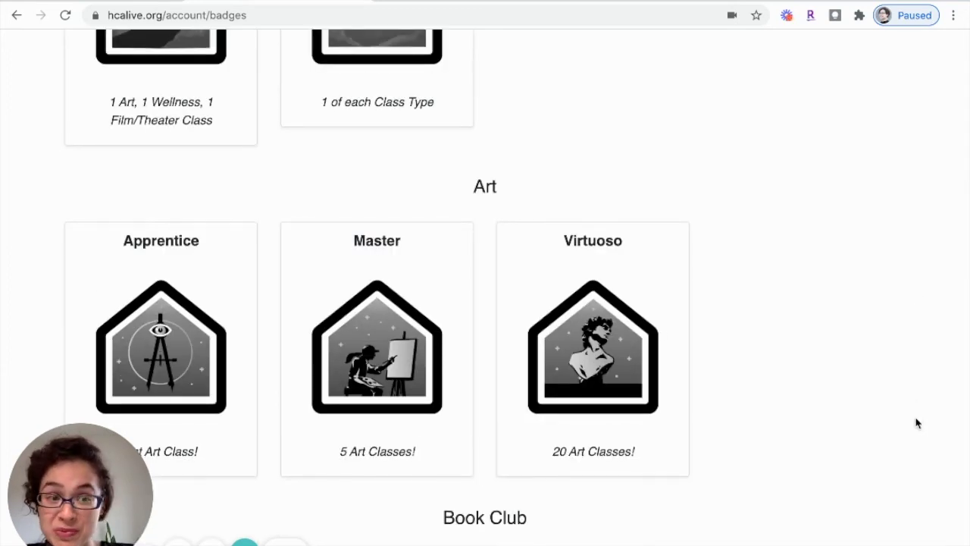
{"action": "scroll", "coordinate": [917, 453], "scroll_direction": "up", "scroll_amount": 3}
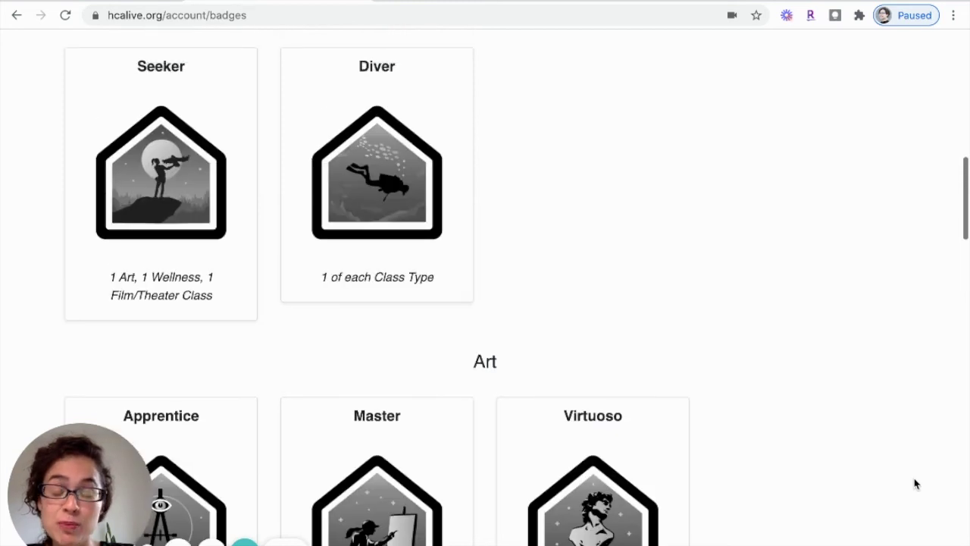
{"action": "scroll", "coordinate": [946, 281], "scroll_direction": "up", "scroll_amount": 1}
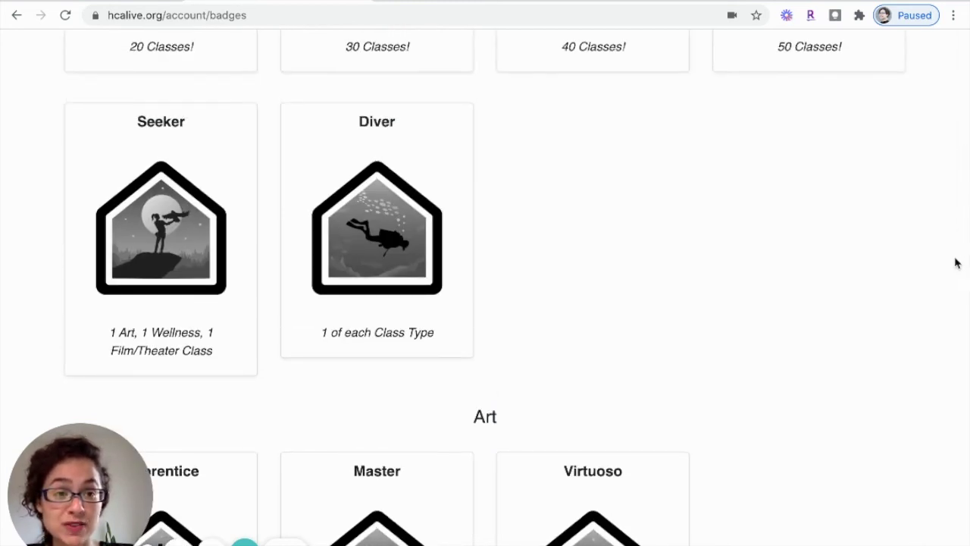
{"action": "scroll", "coordinate": [910, 147], "scroll_direction": "up", "scroll_amount": 5}
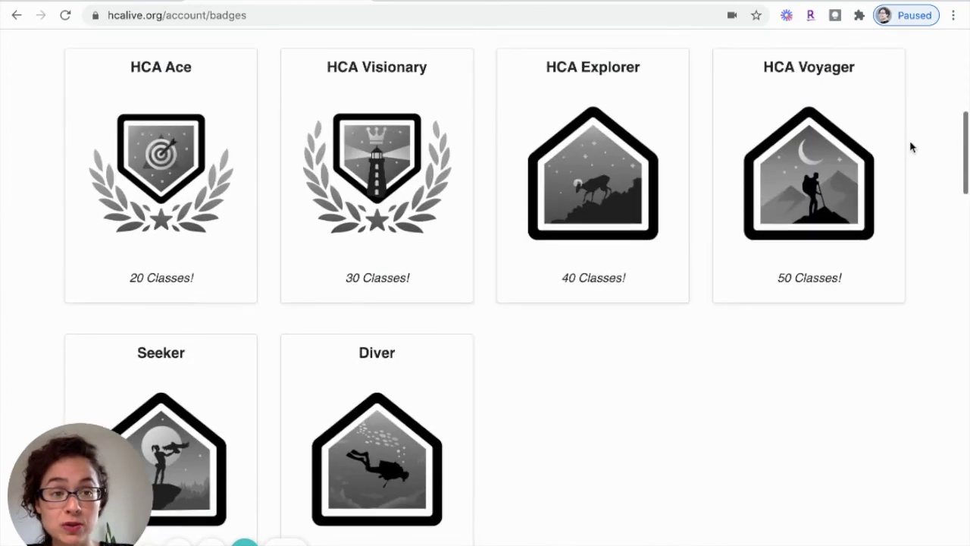
{"action": "scroll", "coordinate": [911, 147], "scroll_direction": "up", "scroll_amount": 4}
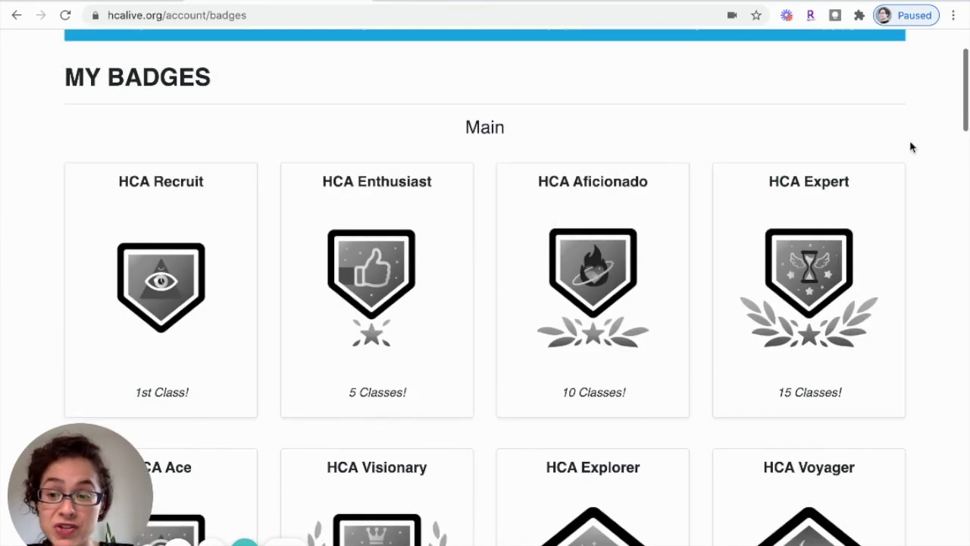
{"action": "scroll", "coordinate": [911, 147], "scroll_direction": "up", "scroll_amount": 1}
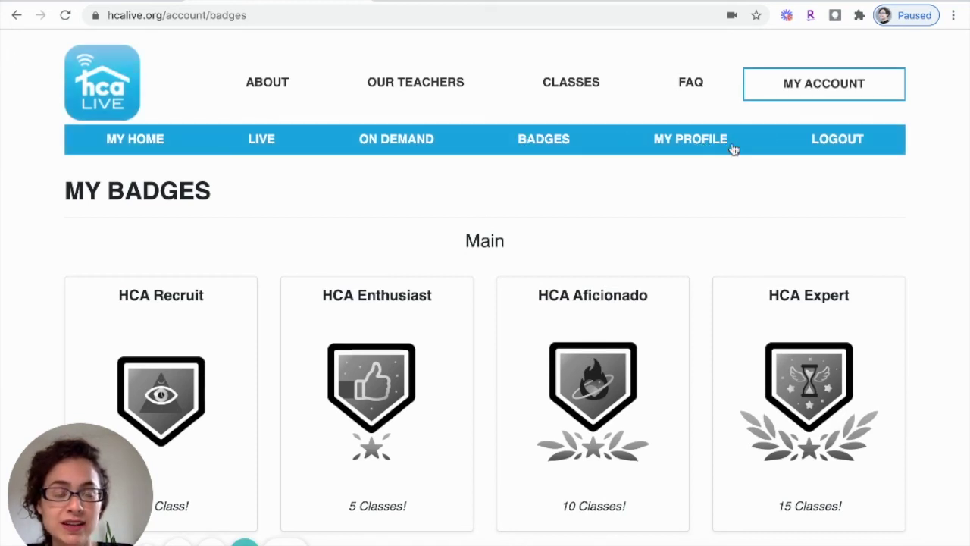
Open the account's profile page and inspect the fields for changing and confirming the password, leaving them empty.
{"action": "left_click", "coordinate": [687, 141]}
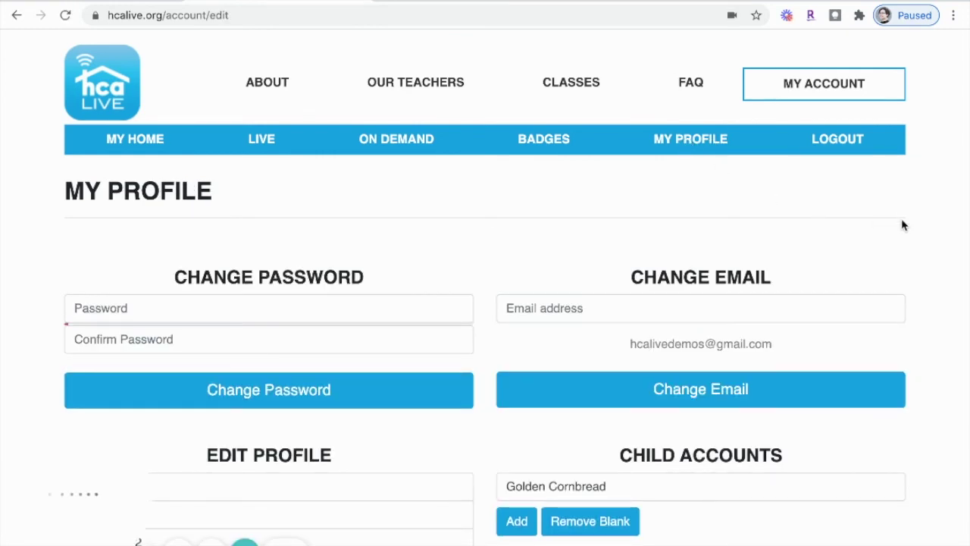
{"action": "scroll", "coordinate": [953, 247], "scroll_direction": "down", "scroll_amount": 2}
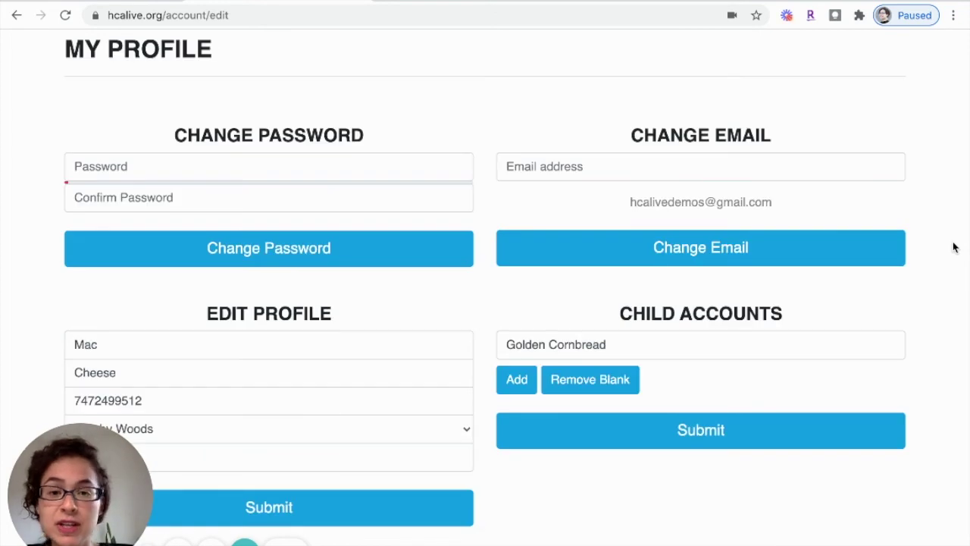
{"action": "left_click", "coordinate": [395, 163]}
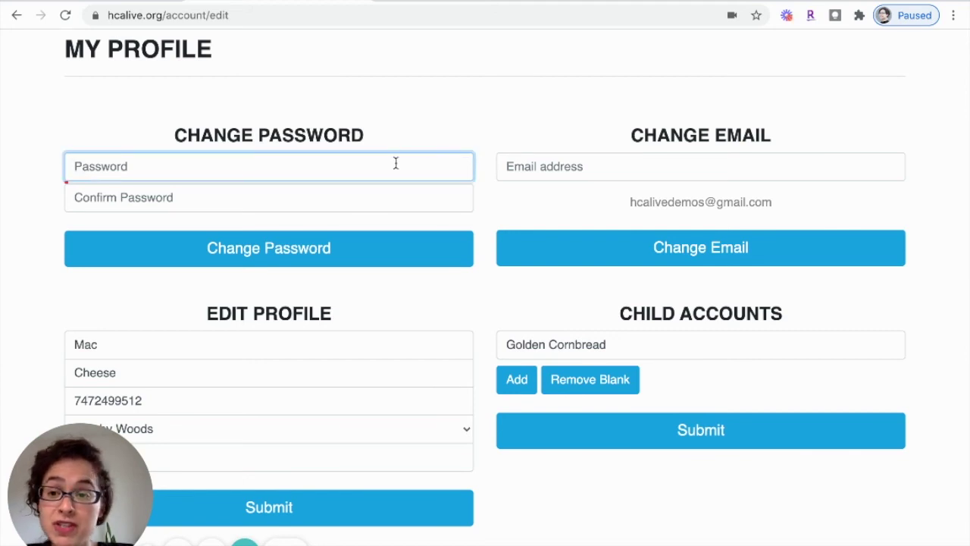
{"action": "left_click", "coordinate": [367, 200]}
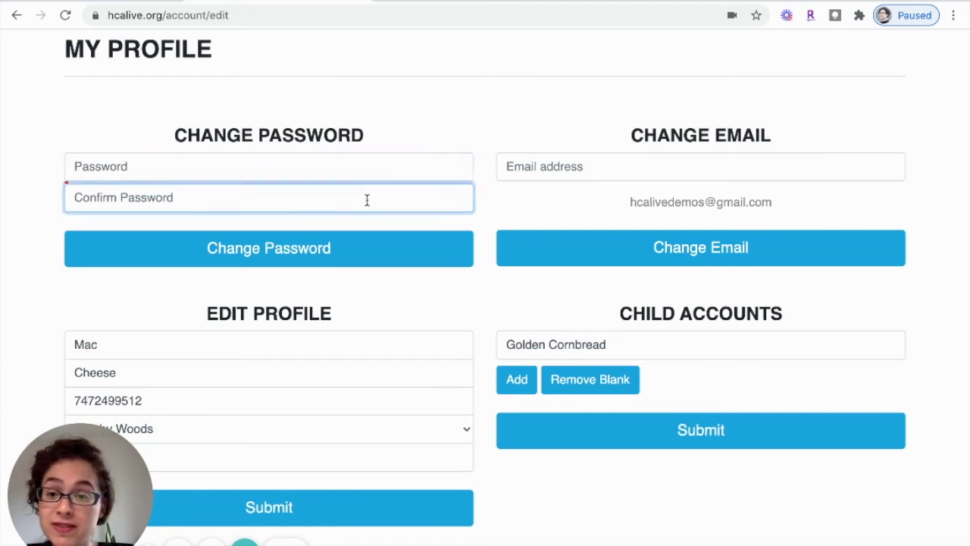
{"action": "left_click", "coordinate": [349, 256]}
{"action": "scroll", "coordinate": [792, 480], "scroll_direction": "down", "scroll_amount": 1}
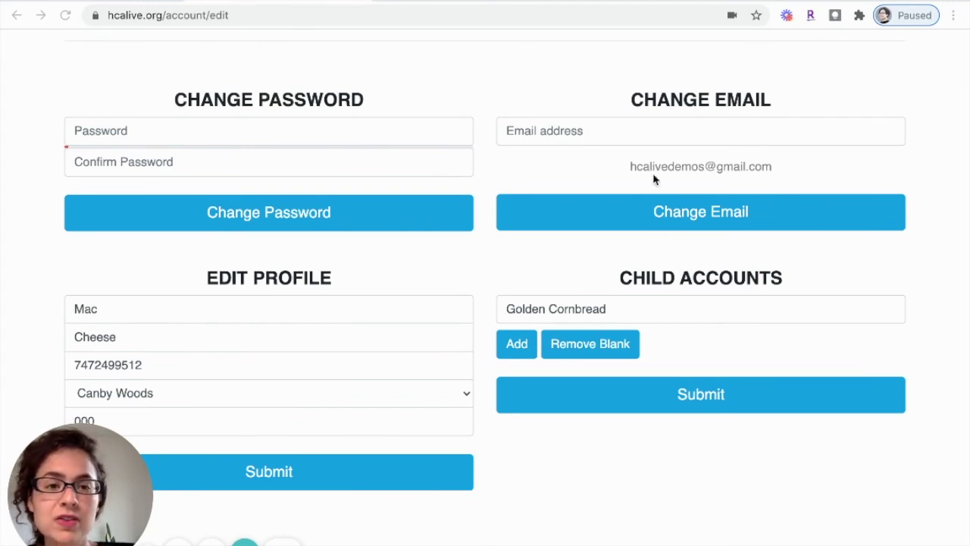
Inspect the Change Email, Edit Profile and Child Accounts sections of the profile page.
{"action": "left_click", "coordinate": [567, 130]}
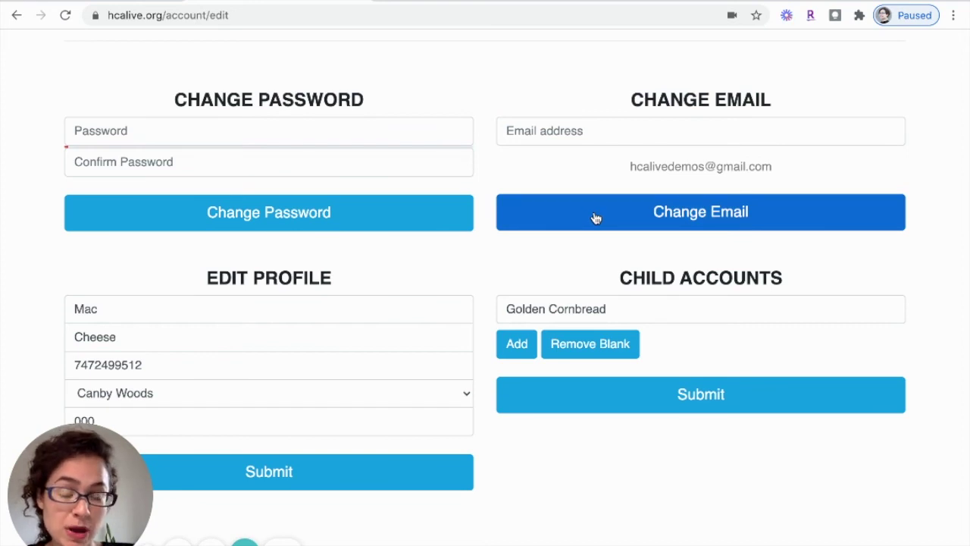
{"action": "scroll", "coordinate": [594, 219], "scroll_direction": "down", "scroll_amount": 1}
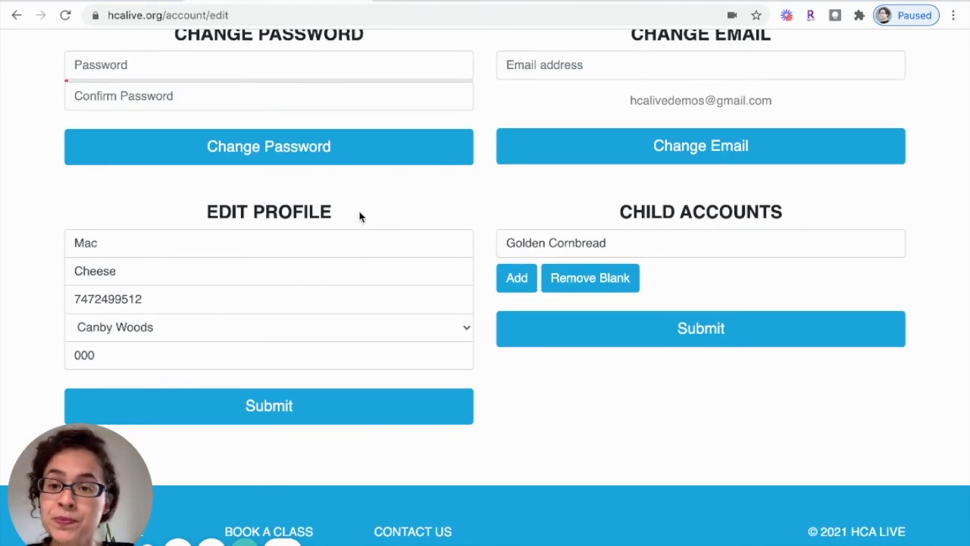
{"action": "scroll", "coordinate": [360, 218], "scroll_direction": "down", "scroll_amount": 1}
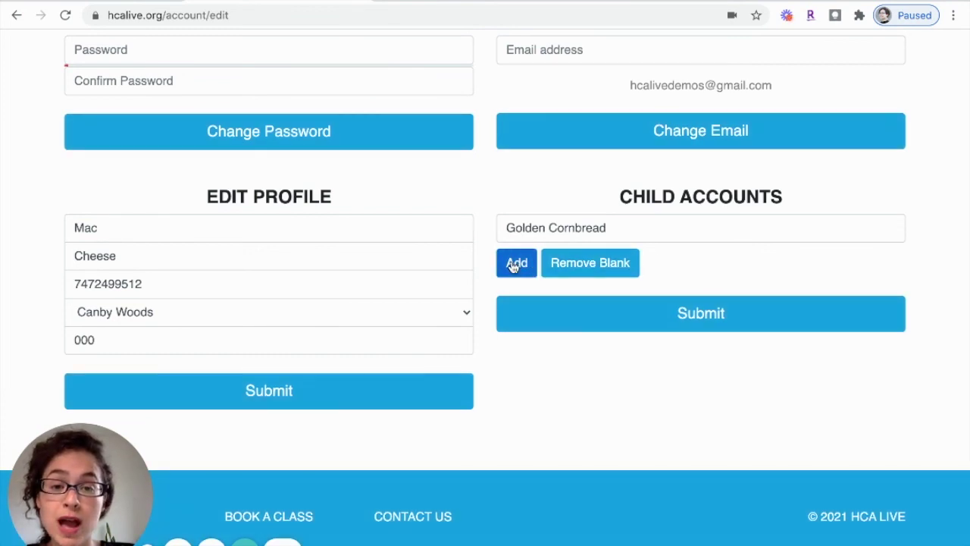
Add a second entry under Child Accounts and enter the child's full name.
{"action": "left_click", "coordinate": [514, 265]}
{"action": "left_click", "coordinate": [532, 258]}
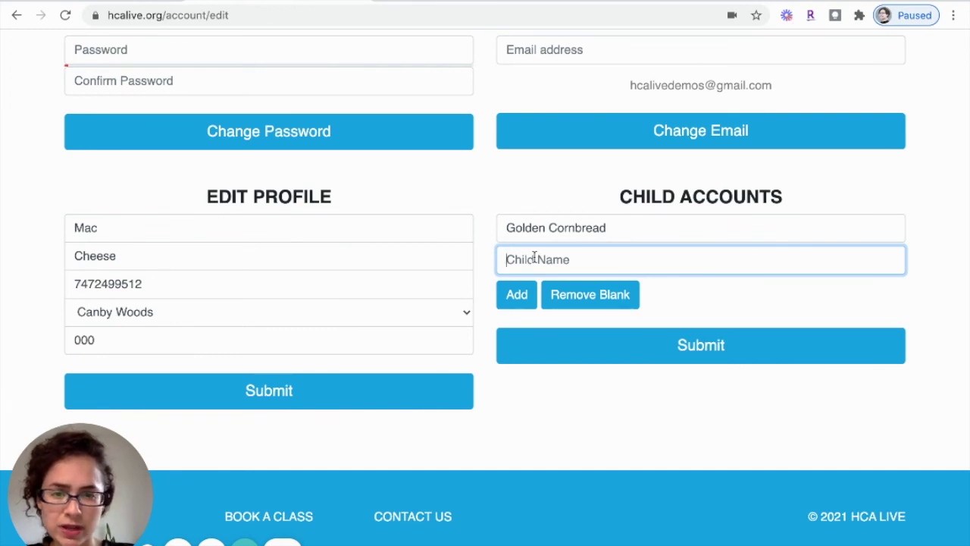
{"action": "type", "text": "Steamed "}
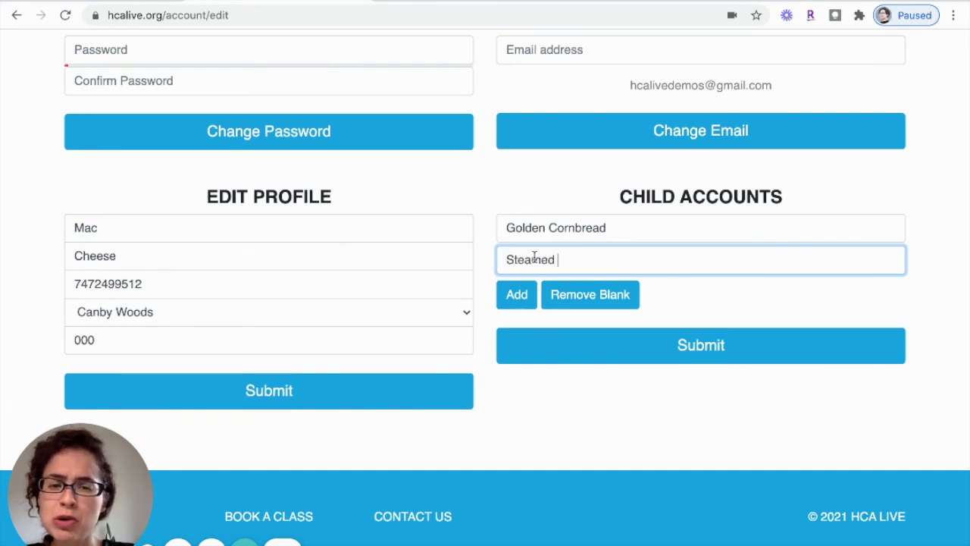
{"action": "type", "text": "Broccoli"}
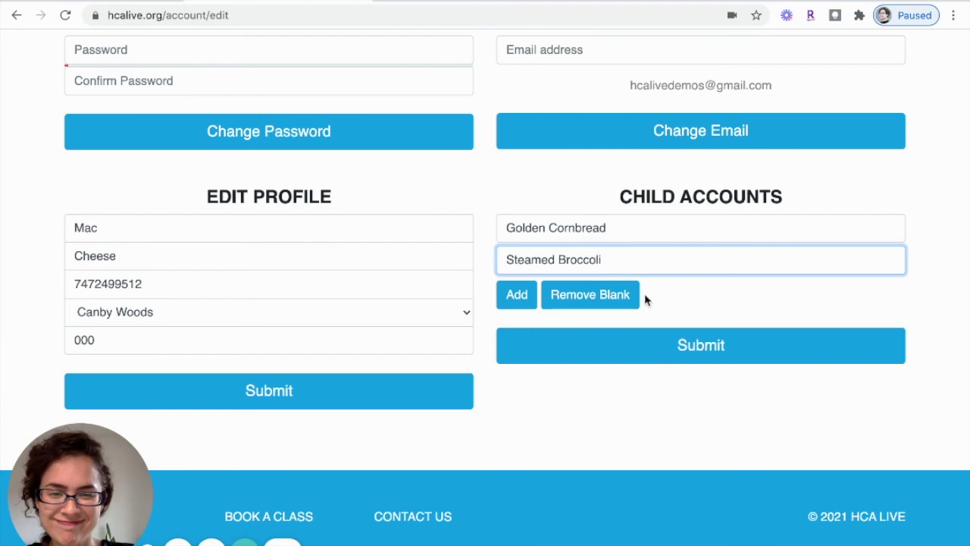
{"action": "left_click", "coordinate": [691, 304]}
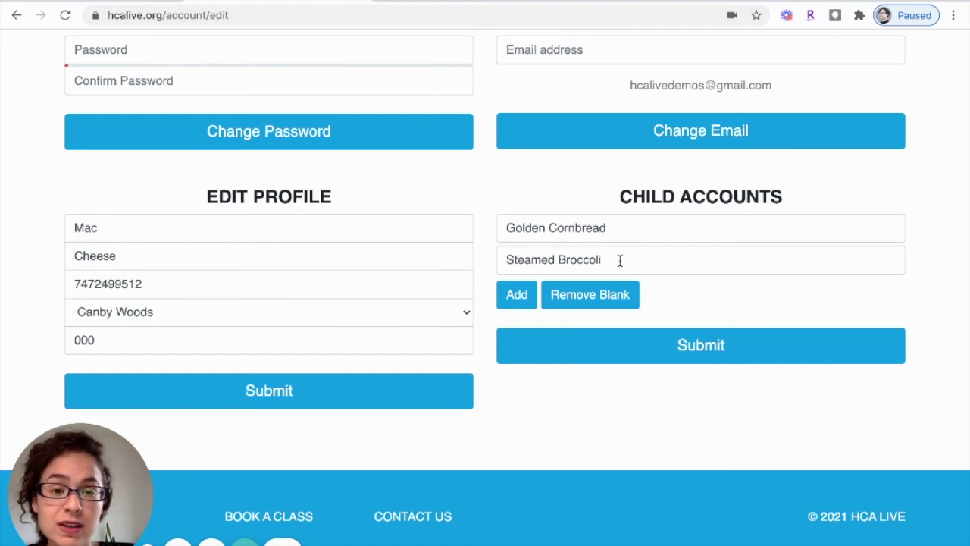
Clear the second child's name and remove the blank entry from Child Accounts.
{"action": "left_click", "coordinate": [619, 260]}
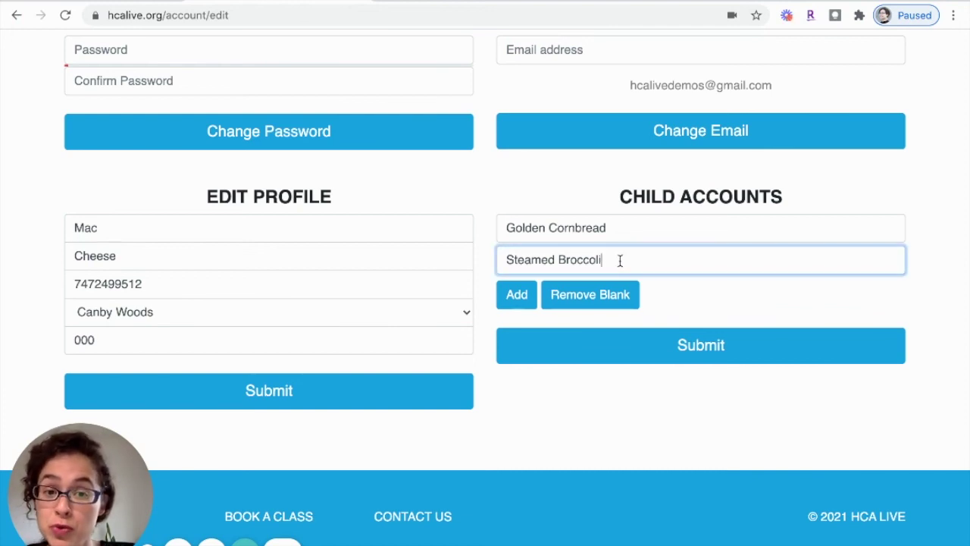
{"action": "left_click_drag", "start_coordinate": [612, 260], "coordinate": [491, 260]}
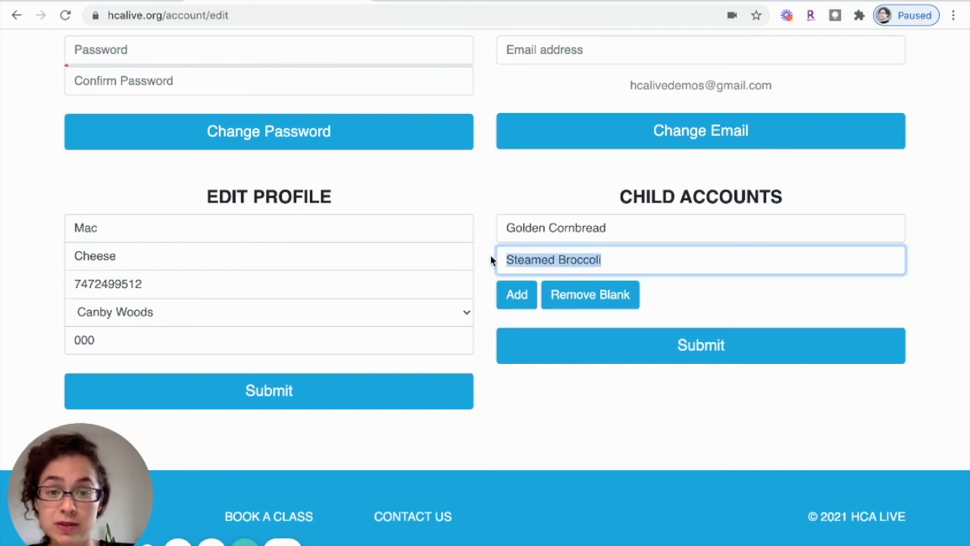
{"action": "key", "text": "BackSpace"}
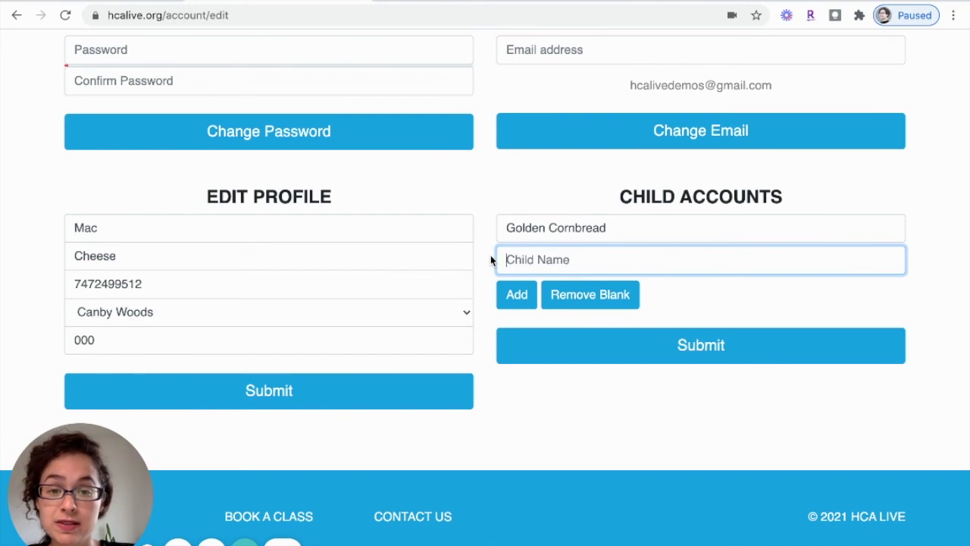
{"action": "left_click", "coordinate": [604, 296]}
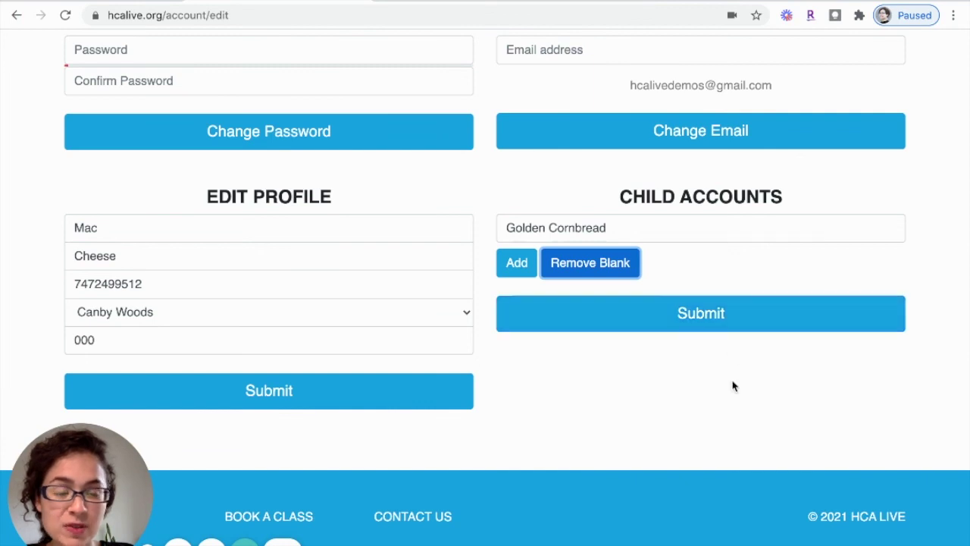
{"action": "left_click", "coordinate": [732, 422]}
Log out of the HCA Live account.
{"action": "scroll", "coordinate": [732, 422], "scroll_direction": "up", "scroll_amount": 1}
{"action": "scroll", "coordinate": [732, 422], "scroll_direction": "up", "scroll_amount": 3}
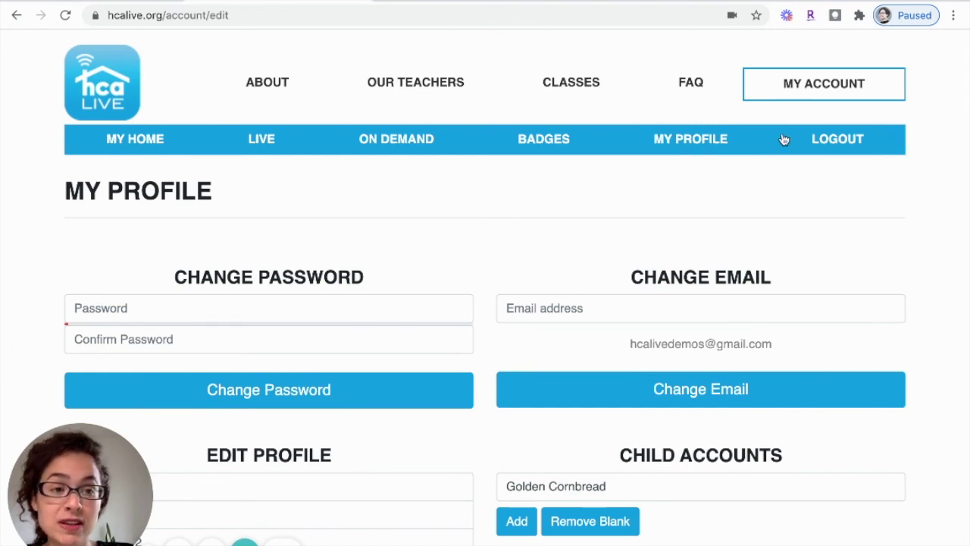
{"action": "left_click", "coordinate": [837, 139]}
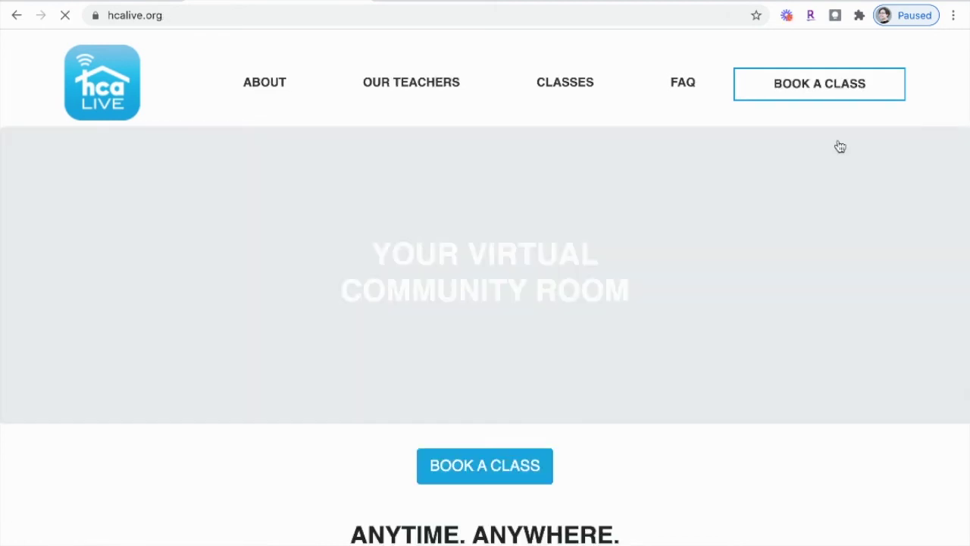